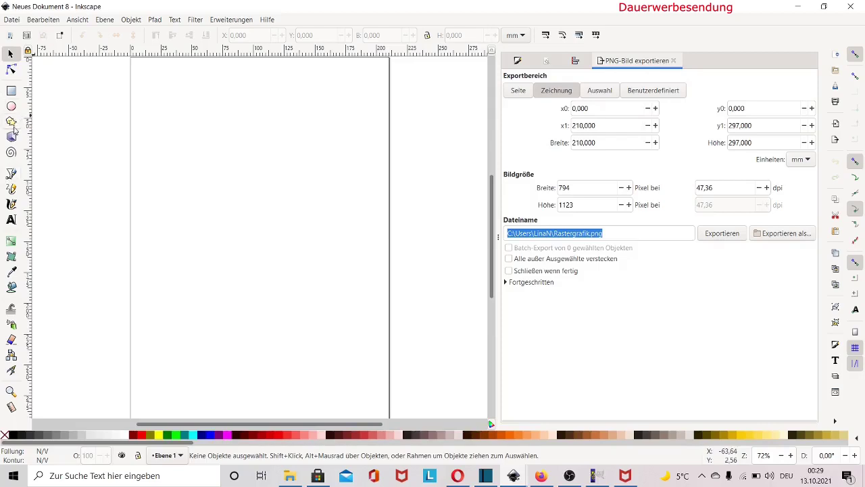
- Draw a short vertical freehand line near the page's top left
left_click(11, 189)
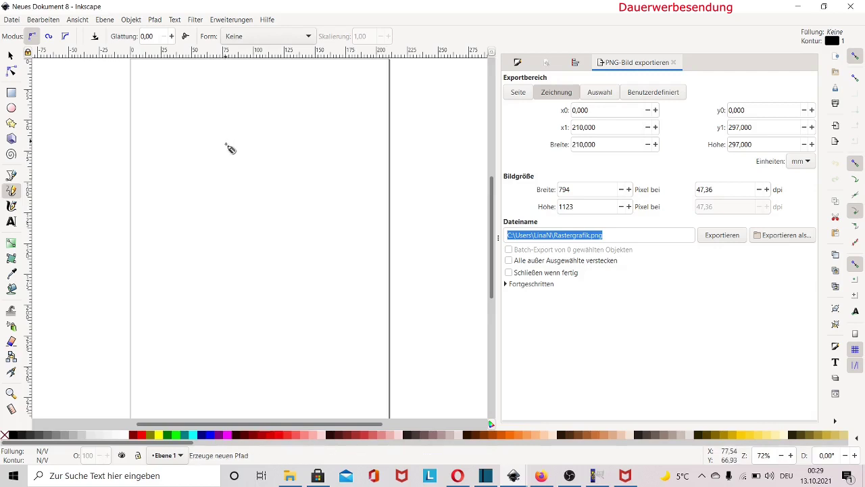
left_click_drag(225, 140, 227, 200)
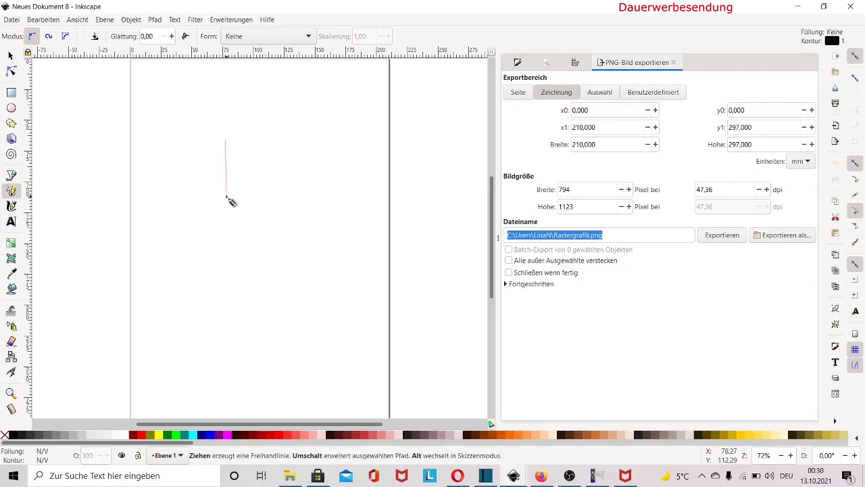
left_click_drag(229, 201, 226, 197)
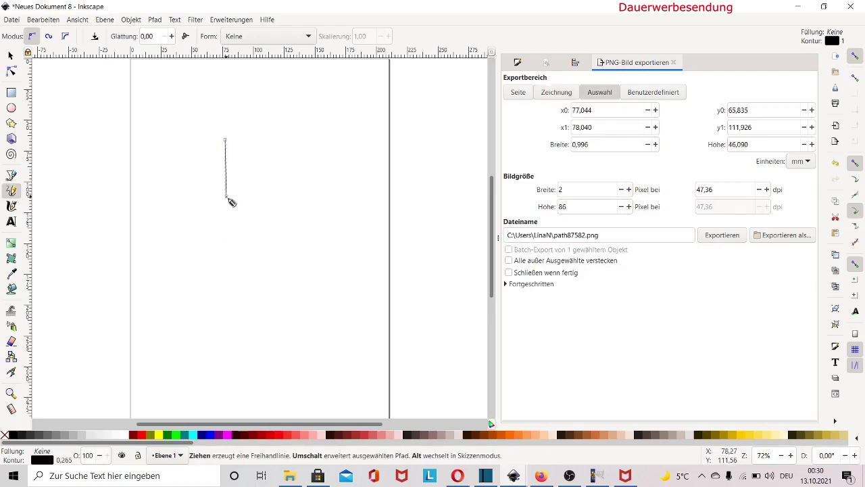
- Raise the line's stroke width from 0.265 to 2,265 mm
left_click(517, 62)
left_click(633, 80)
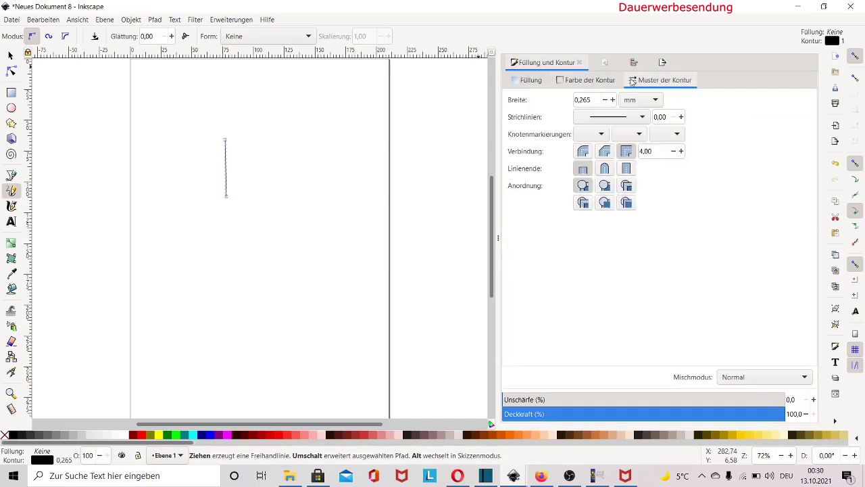
left_click(578, 100)
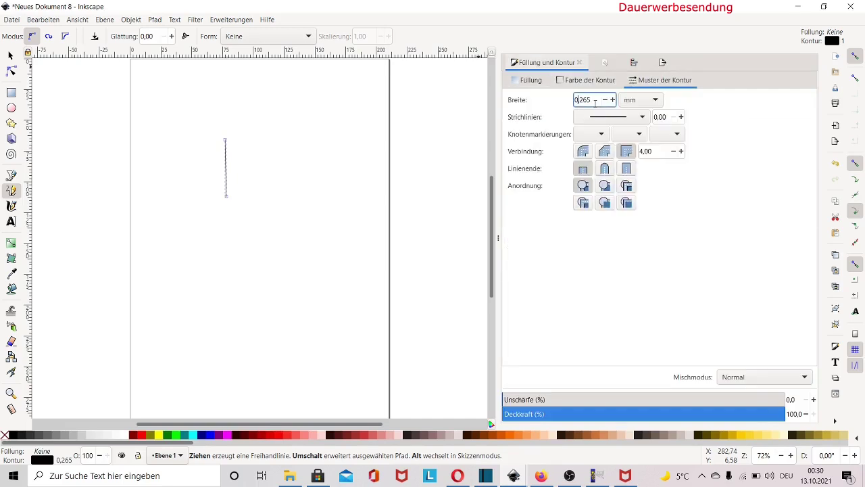
key("BackSpace")
key("BackSpace")
key("Return")
key("n")
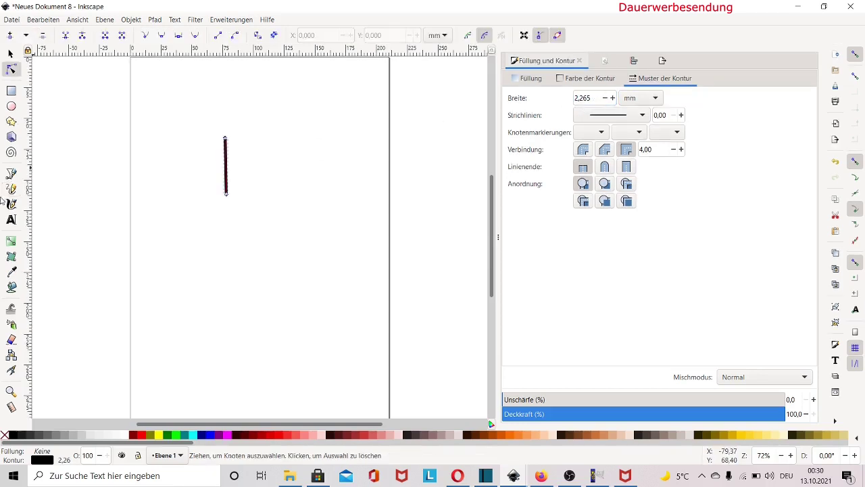
left_click(11, 190)
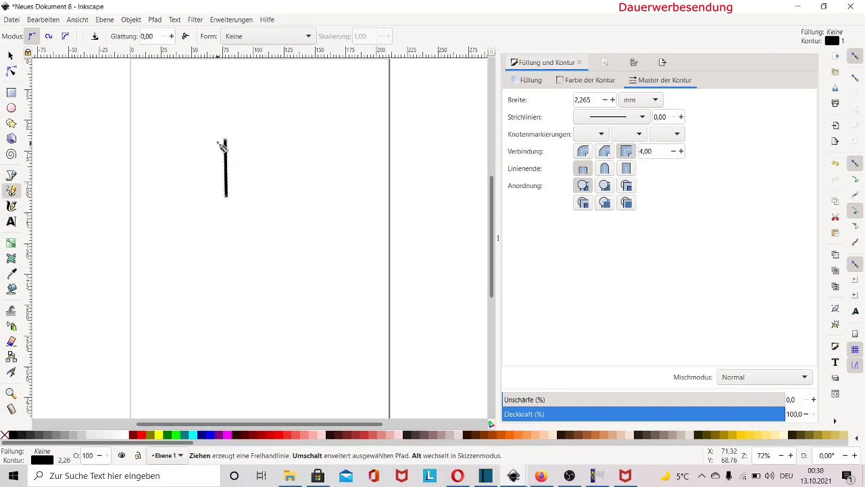
- Turn snapping off and draw a tiny branch stroke beside the line's top
left_click(225, 142)
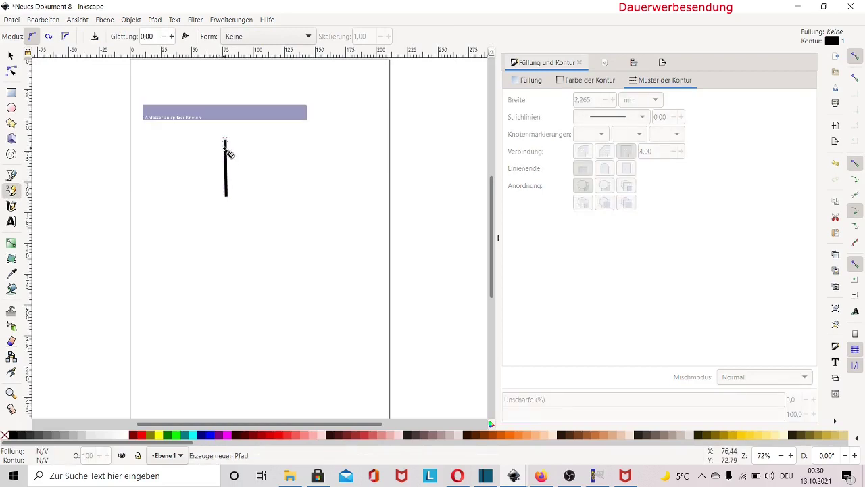
left_click(855, 57)
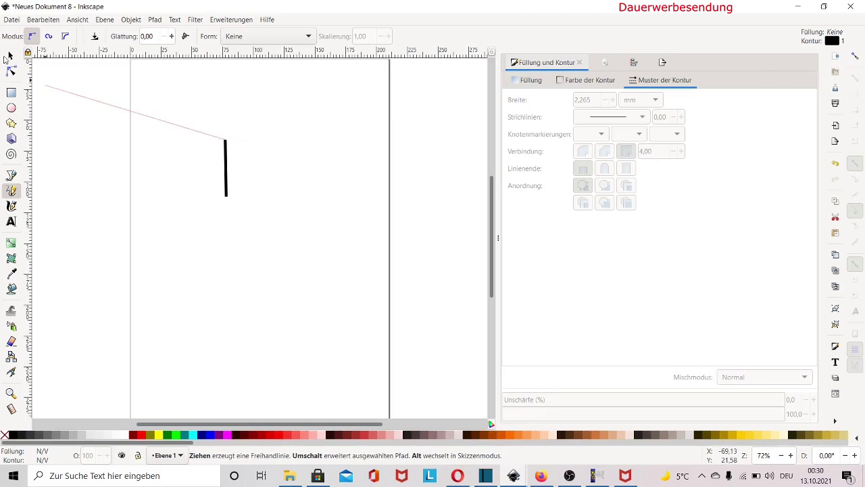
left_click(9, 56)
left_click(11, 190)
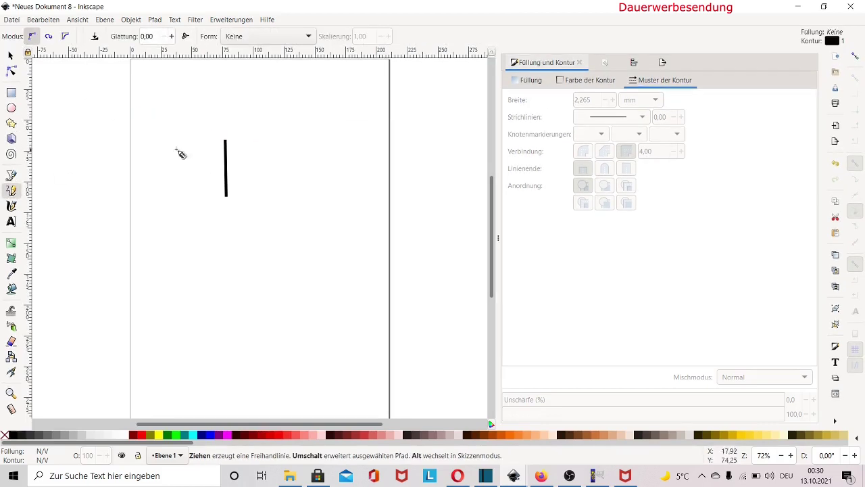
left_click(224, 154)
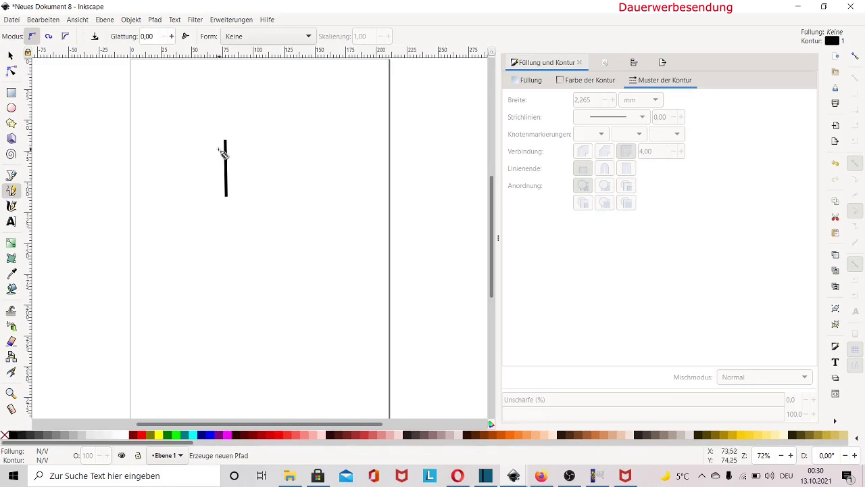
left_click(217, 149)
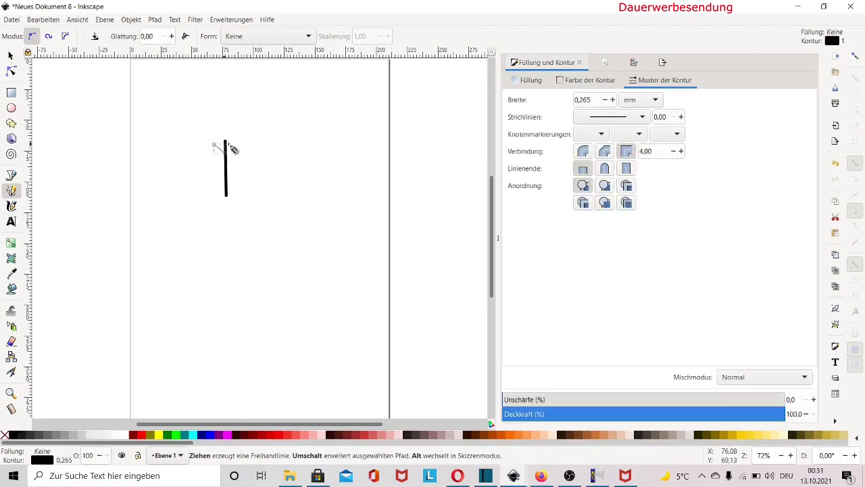
right_click(217, 149)
- Move the small branch stroke up to the top of the vertical line
left_click(217, 147)
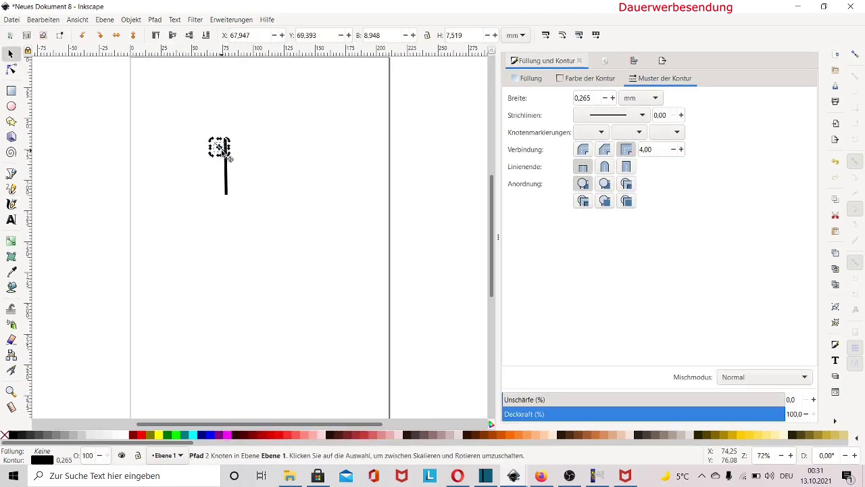
mouse_move(223, 152)
left_mouse_down()
mouse_move(222, 160)
mouse_move(222, 135)
left_mouse_up()
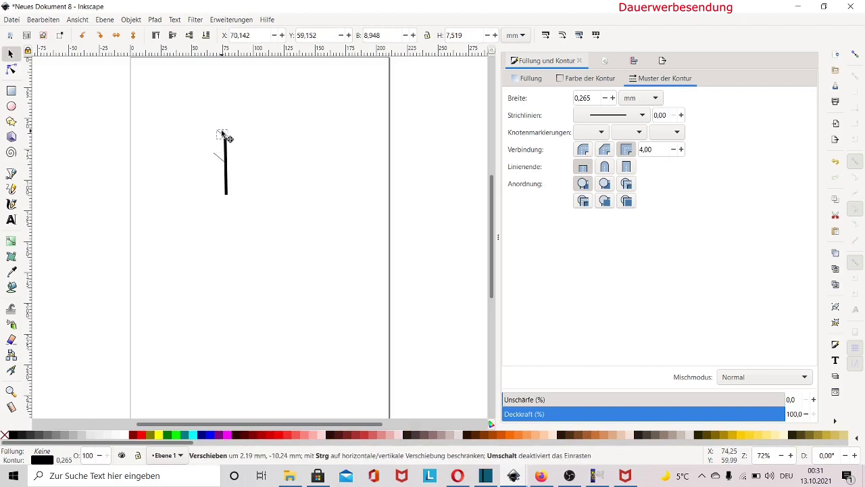
left_click(251, 153)
left_click_drag(222, 166, 218, 138)
left_click(243, 141)
- Draw another short branch stroke off the line's top
key("p")
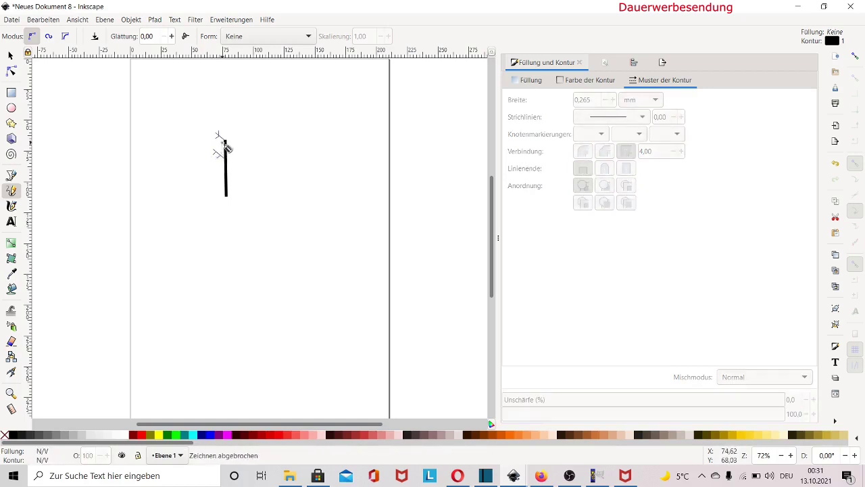
left_click_drag(227, 159, 228, 161)
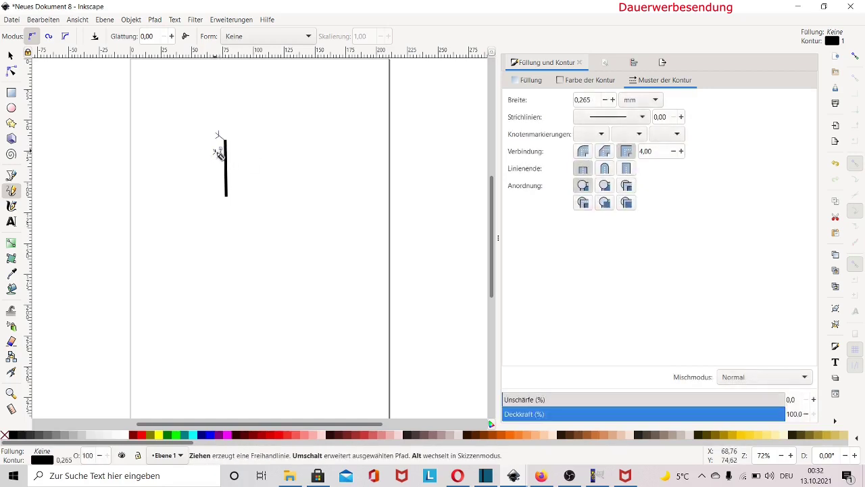
left_click(221, 152)
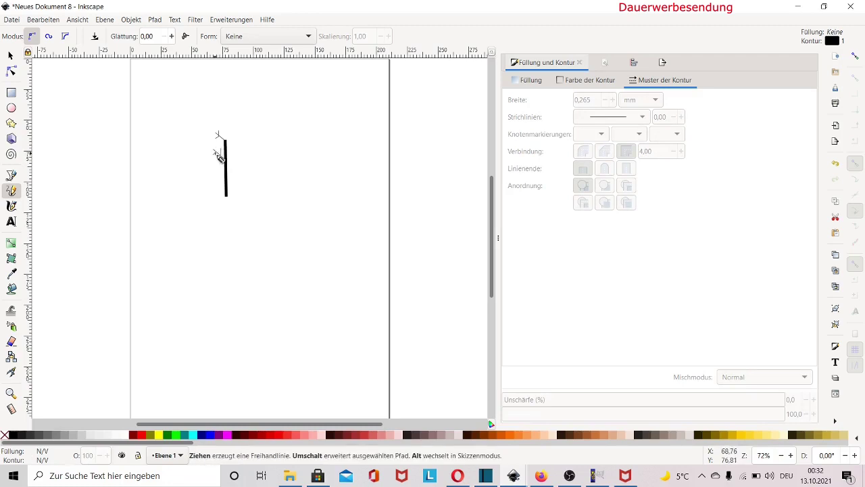
left_click(220, 152)
key("s")
left_click(199, 127)
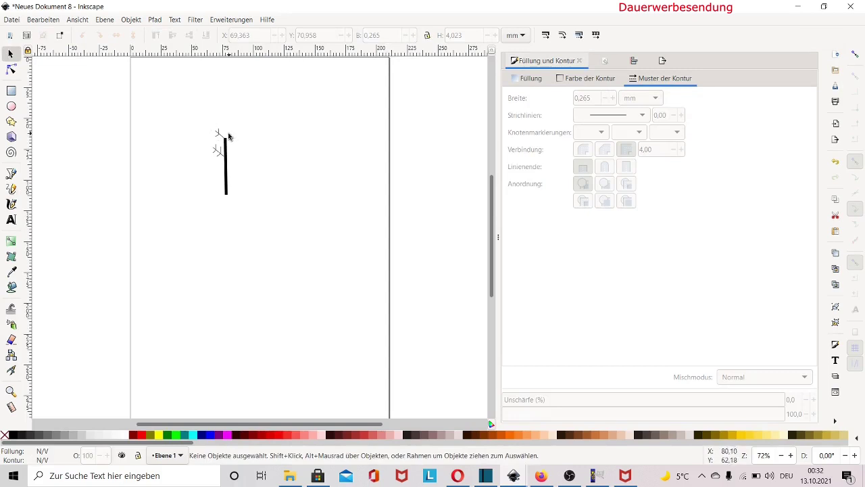
- Thicken the first small branch stroke to 2,265 mm
left_click(219, 134)
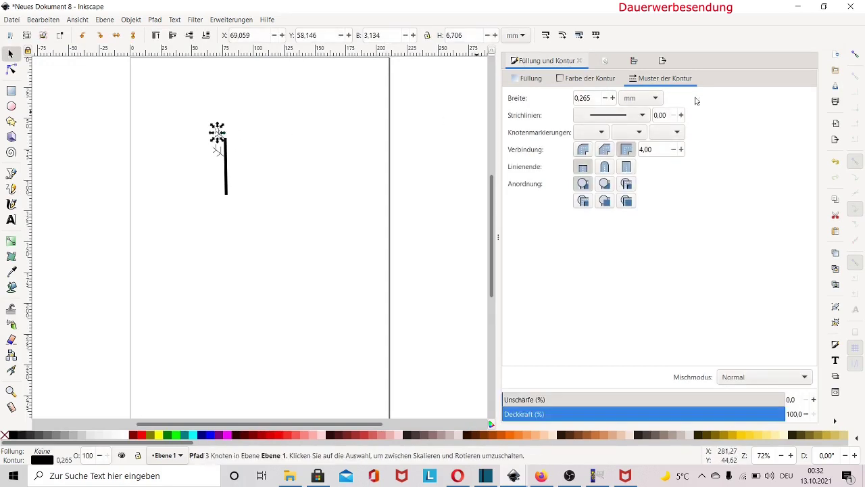
left_click(575, 99)
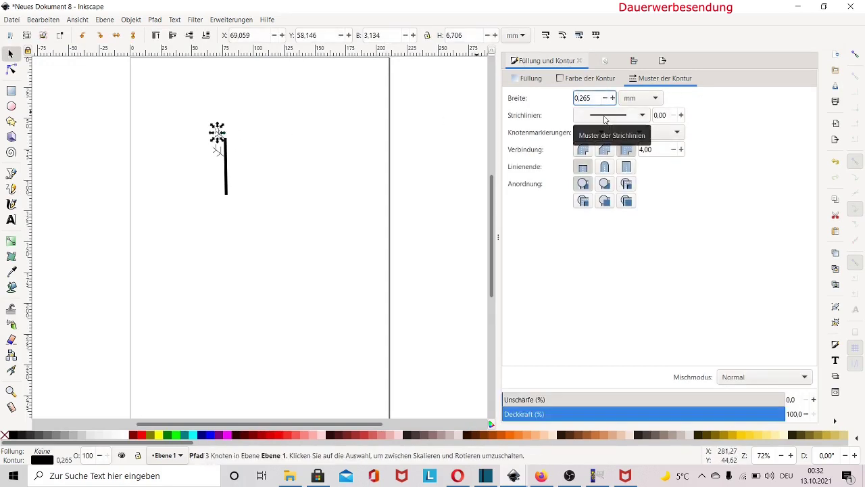
key("BackSpace")
type("2")
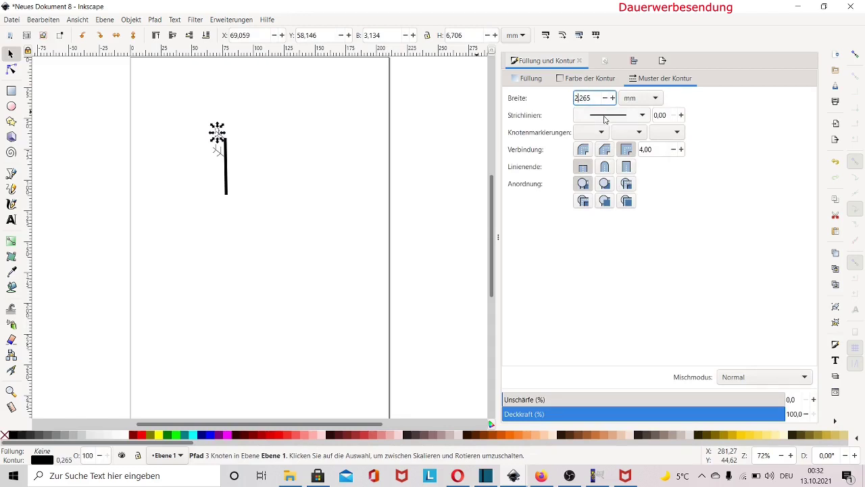
key("Return")
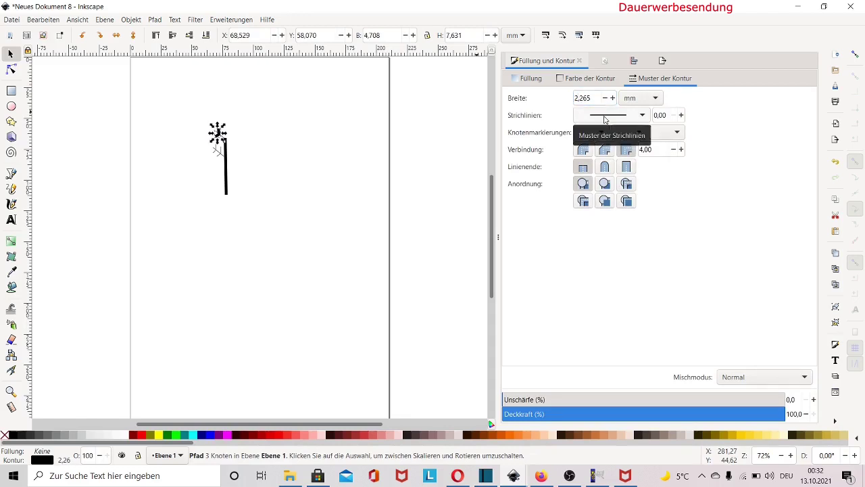
key("Escape")
- Thicken a second branch stroke to 2,265 mm
left_click(225, 140)
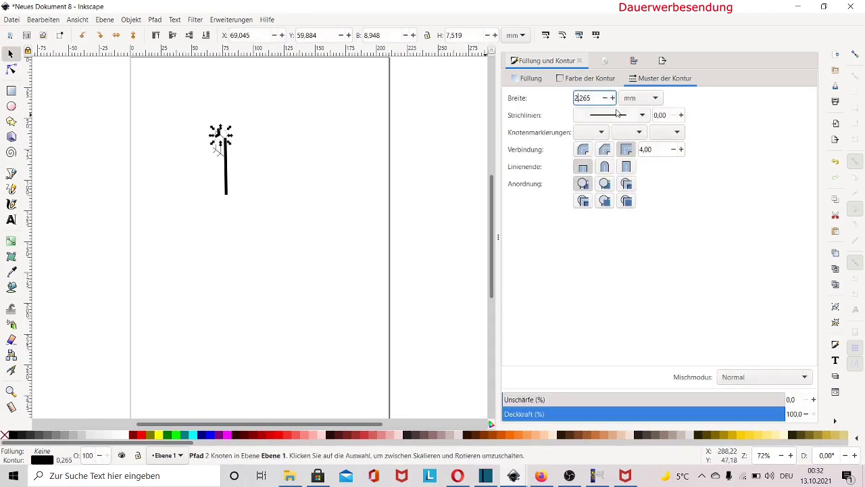
left_click(579, 98)
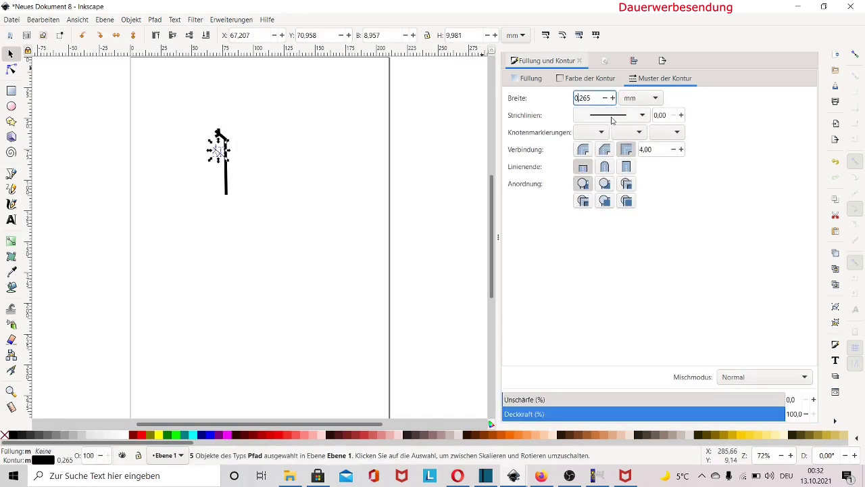
key("BackSpace")
type("2")
key("Return")
key("Escape")
- Select the remaining small branch strokes one by one
left_click(223, 161)
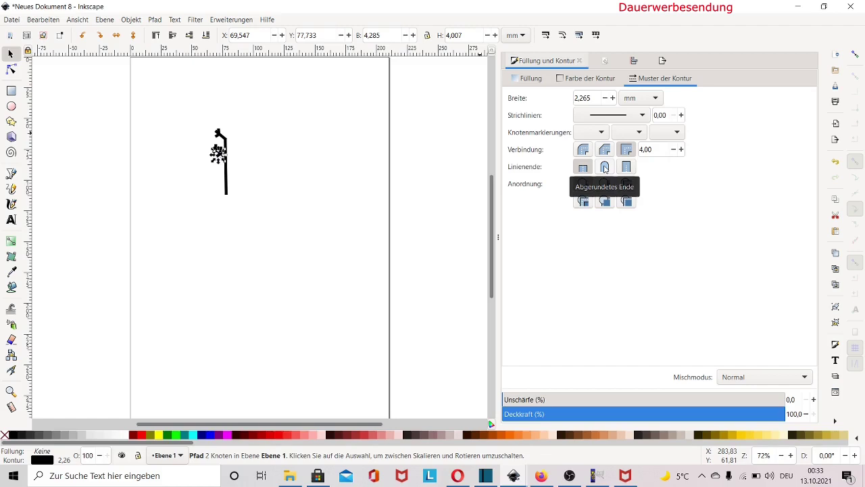
left_click(324, 194)
left_click(219, 149)
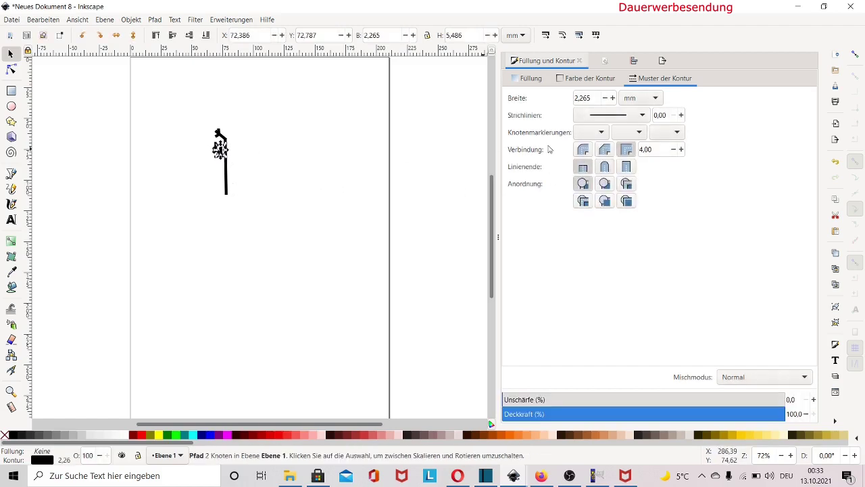
left_click(219, 149)
left_click(219, 151)
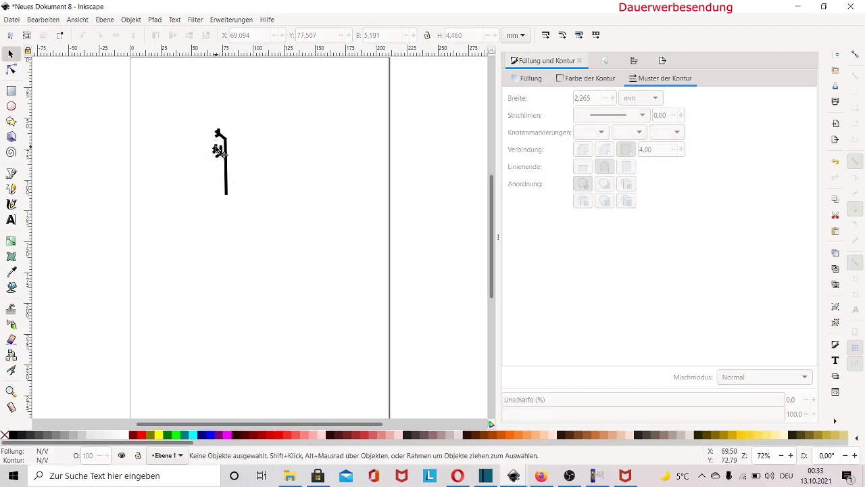
left_click(193, 188)
- Select the branch strokes near the stem's top, zooming in to inspect them
left_click(217, 149)
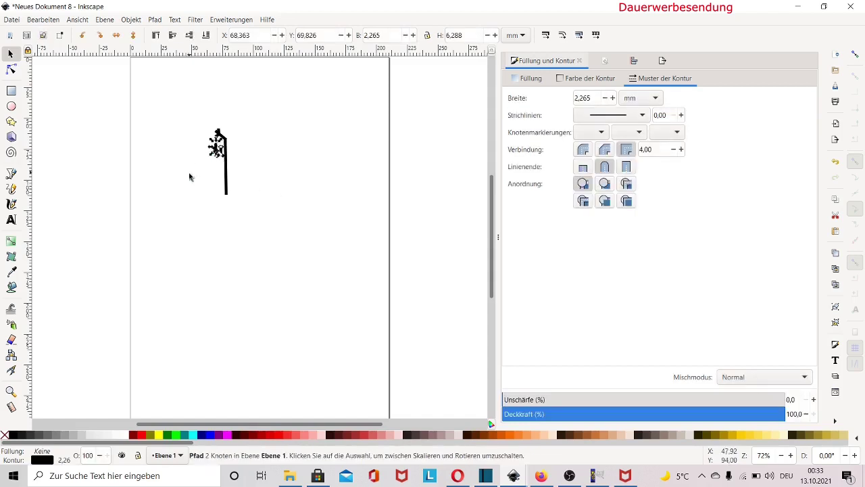
scroll(204, 183, "up", 2)
scroll(204, 182, "down", 1)
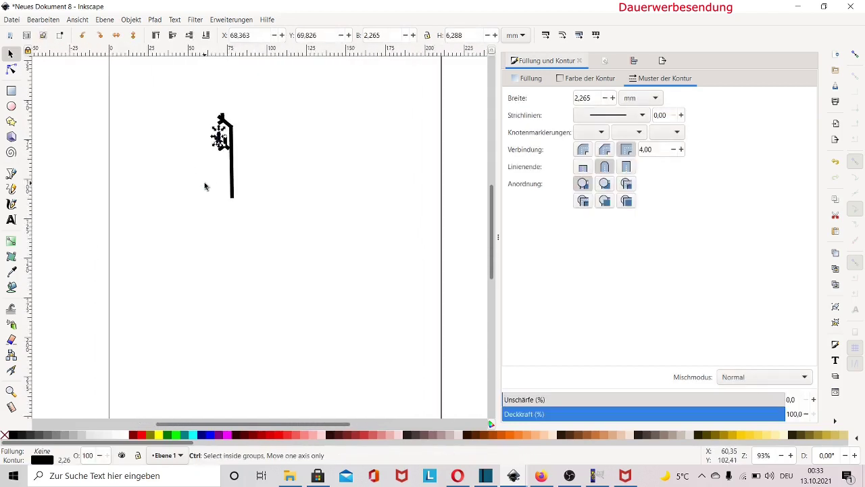
scroll(205, 186, "up", 2)
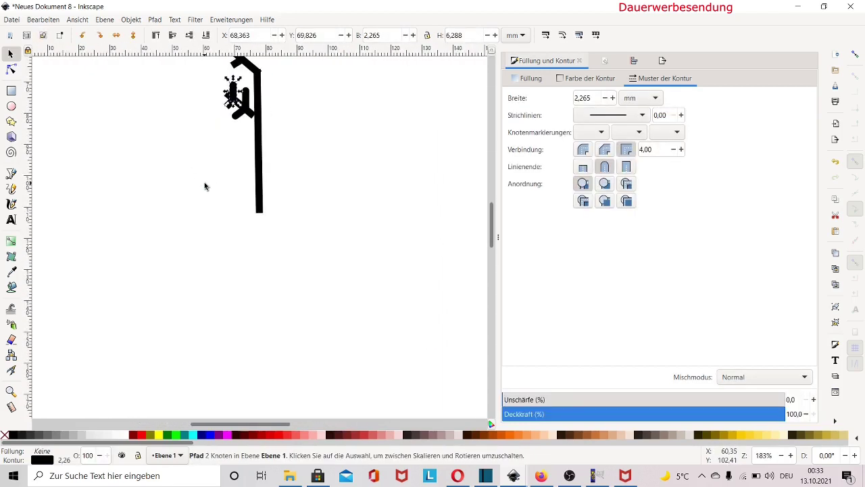
left_click(187, 161)
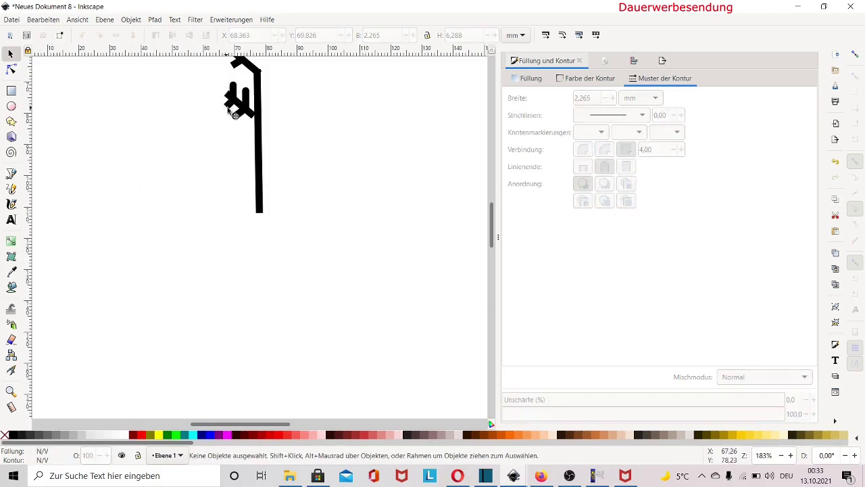
left_click(236, 96)
key("Escape")
left_click(233, 98)
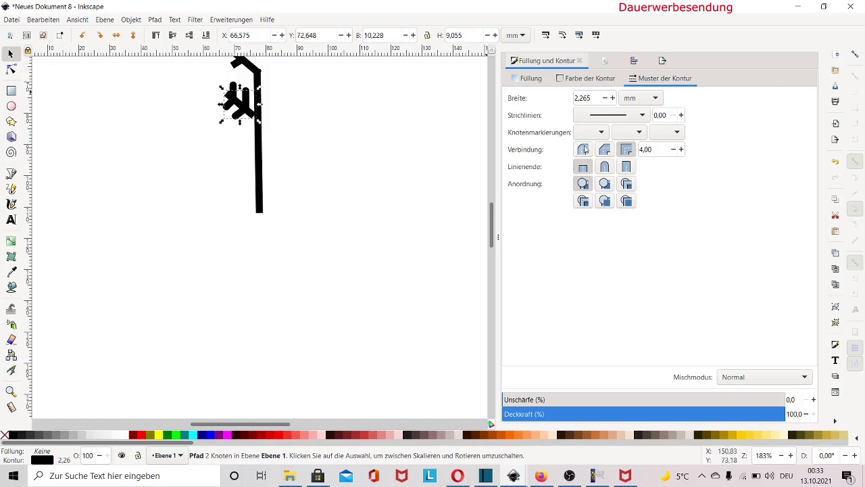
left_click(305, 147)
- Give the small stroke at the stem's top round caps and nudge it into place
scroll(488, 212, "up", 2)
scroll(488, 212, "up", 1)
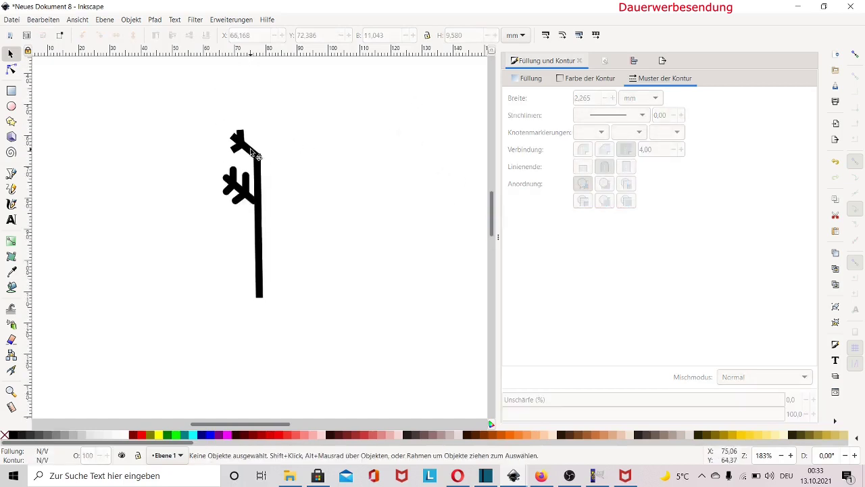
left_click(256, 156)
left_click(240, 136)
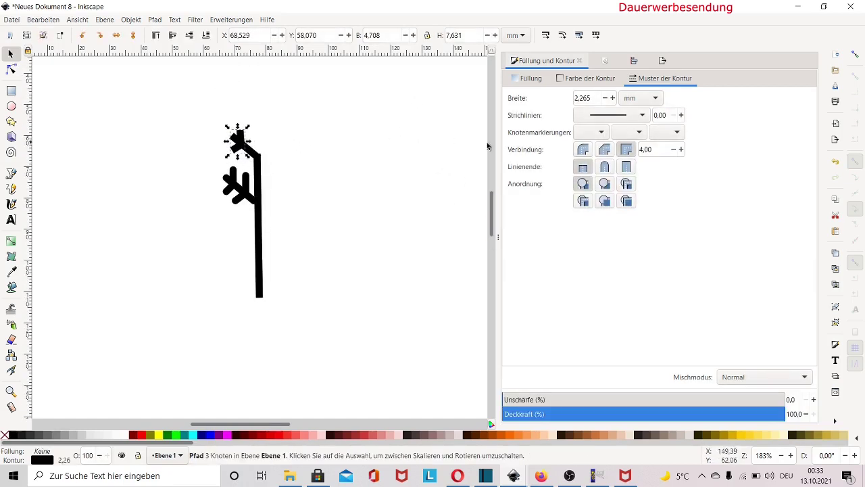
left_click(603, 167)
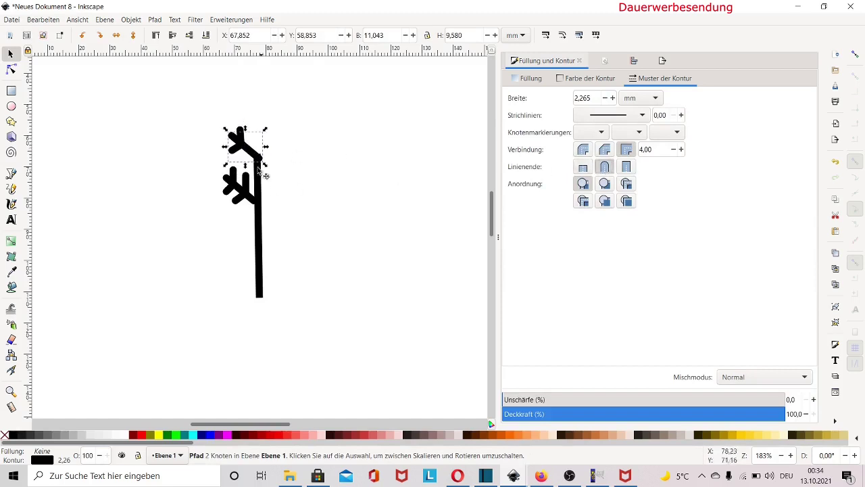
left_click_drag(249, 157, 253, 155)
left_click(437, 188)
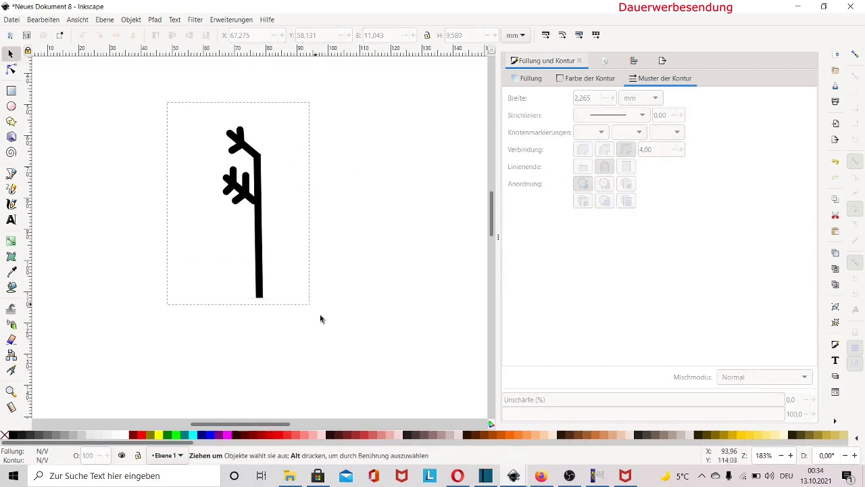
- Group the eight half-branch strokes, duplicate, mirror horizontally, and move the copy right
left_click_drag(169, 103, 315, 309)
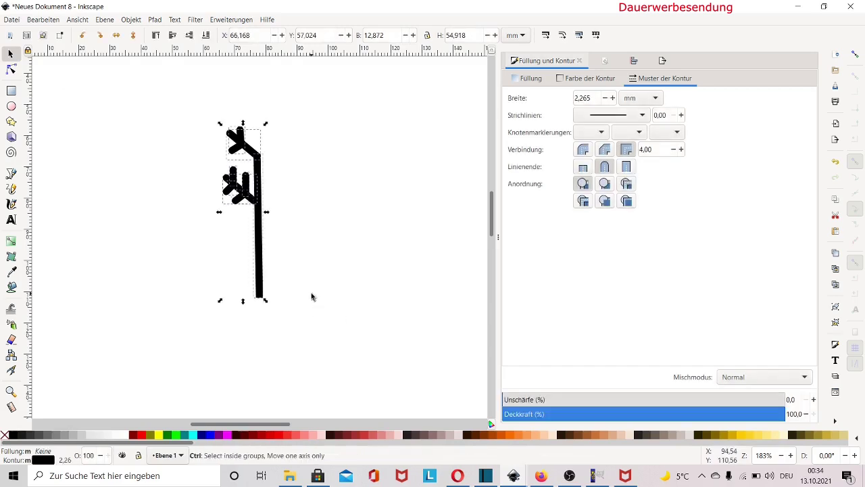
key("ctrl+g")
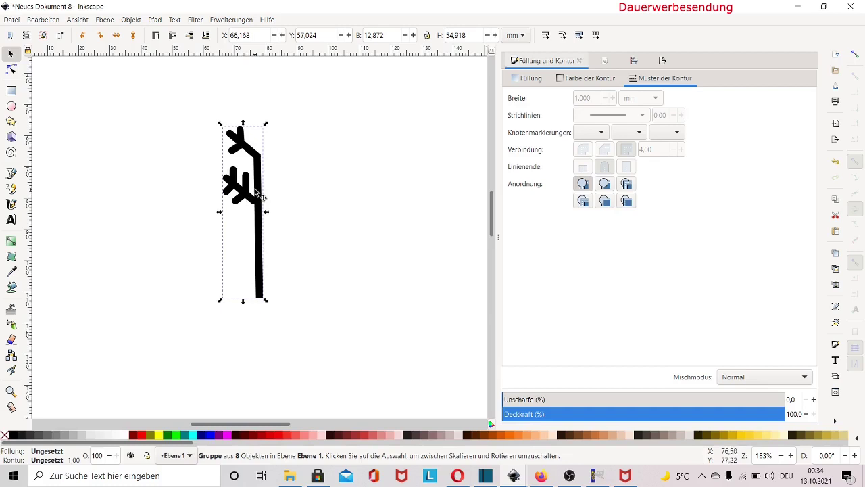
right_click(255, 192)
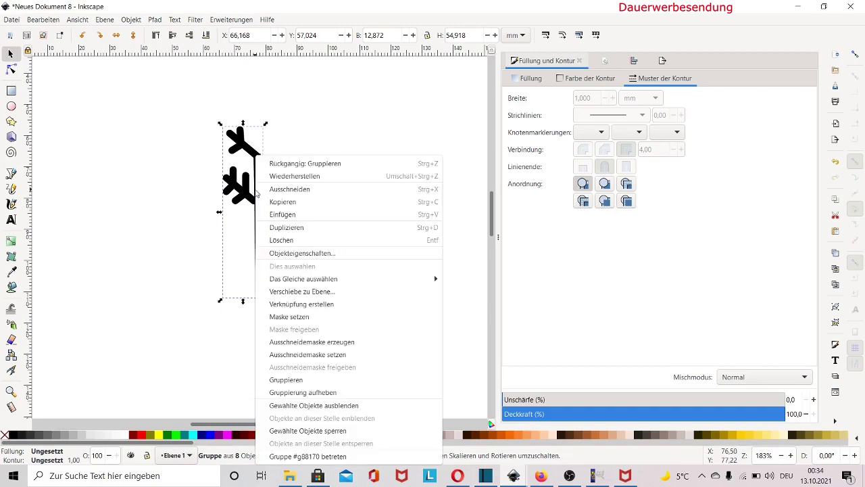
left_click(295, 226)
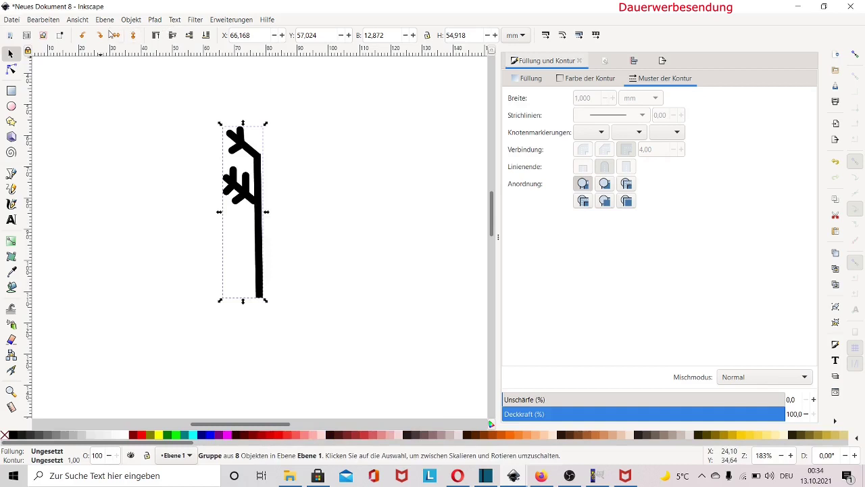
left_click(117, 35)
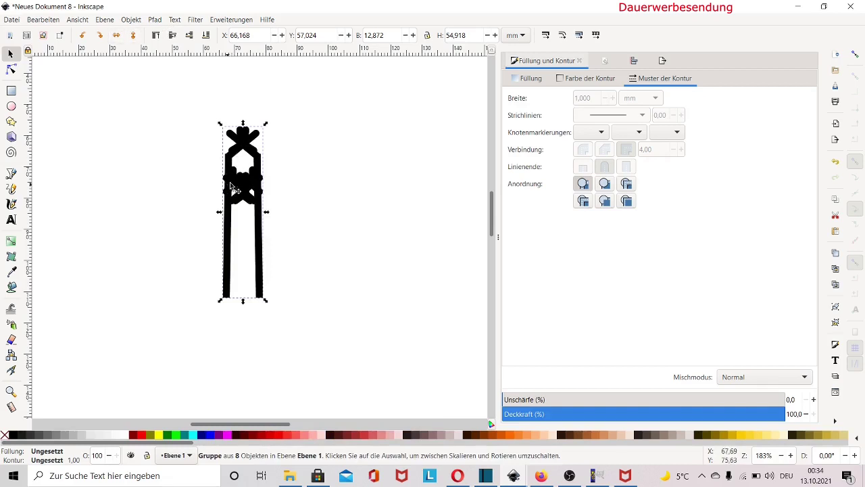
mouse_move(240, 187)
left_mouse_down()
mouse_move(276, 186)
mouse_move(264, 184)
left_mouse_up()
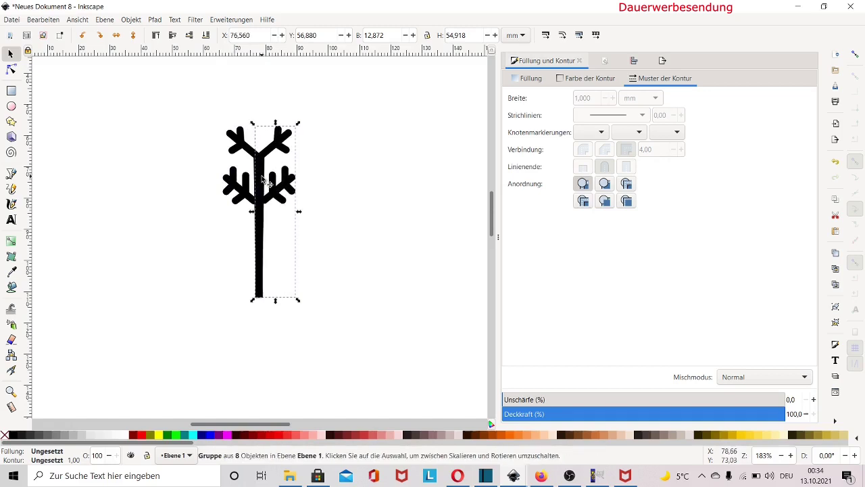
- Turn snapping on and tilt the mirrored half slightly to align it
left_click(855, 55)
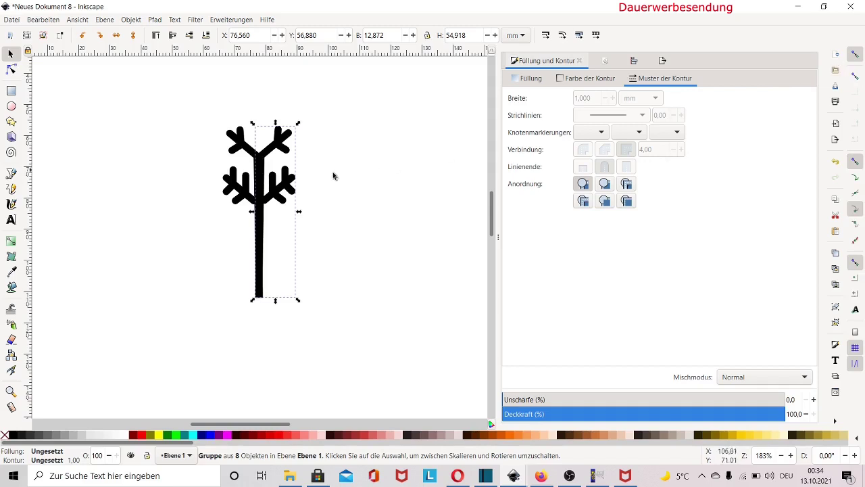
left_click(263, 166)
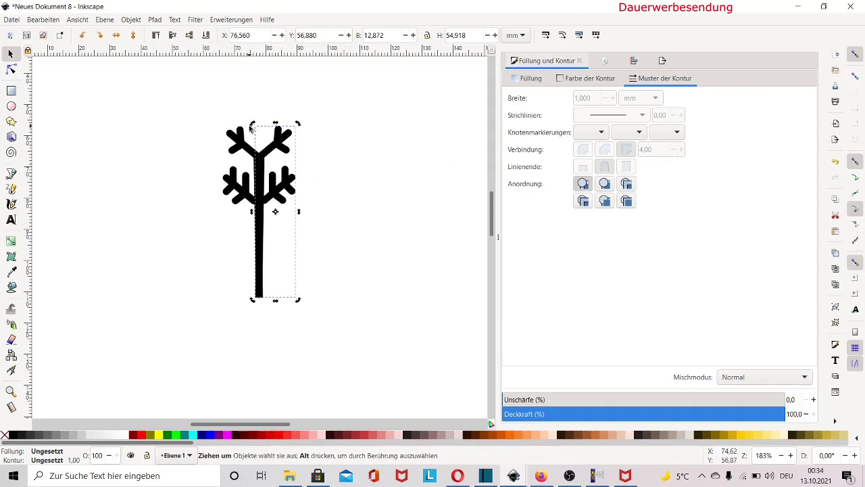
left_click(249, 129)
left_click(270, 152)
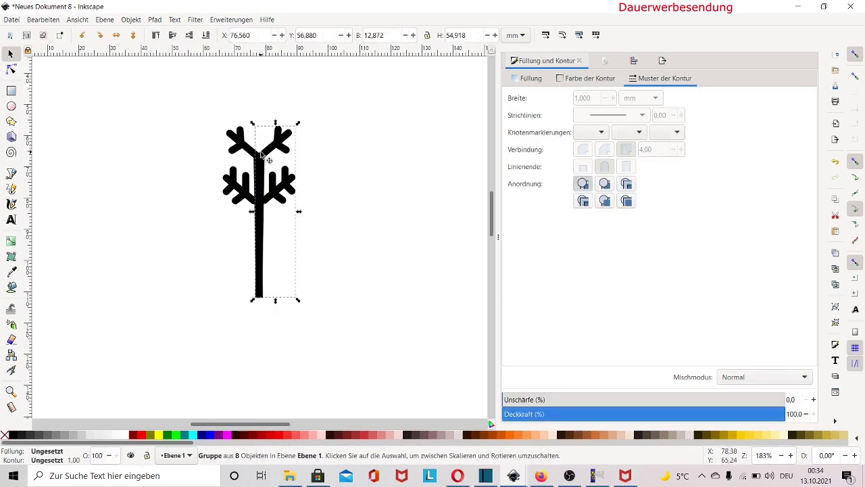
left_click(270, 152)
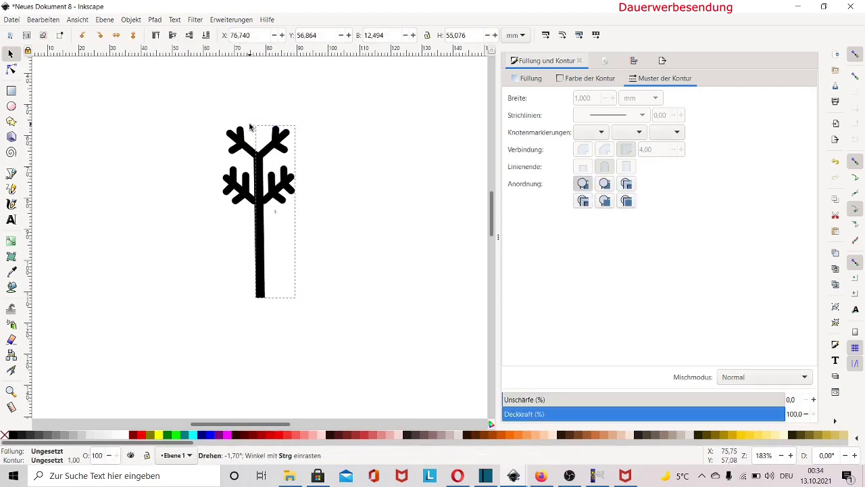
left_click_drag(253, 124, 250, 127)
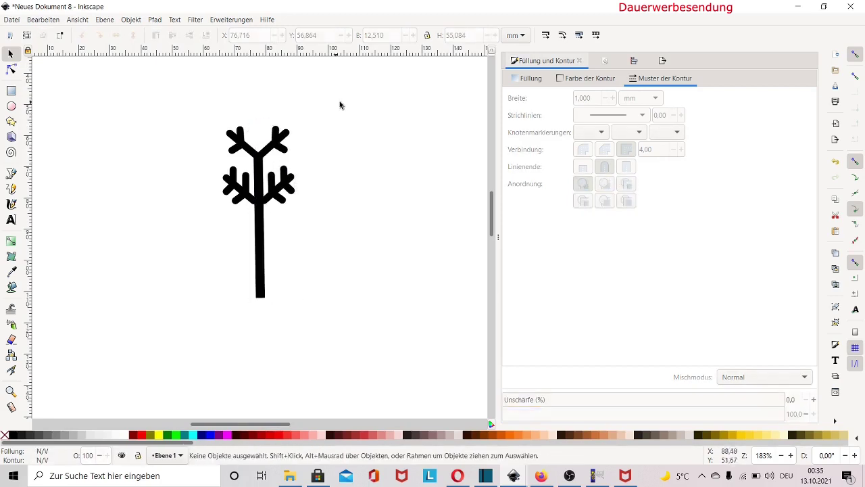
- Group both halves into one tree and duplicate it
left_click_drag(174, 90, 348, 320)
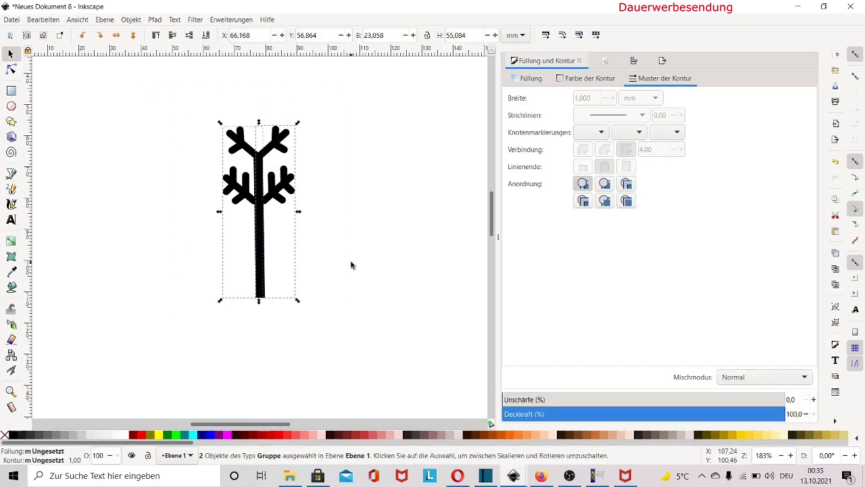
key("ctrl+g")
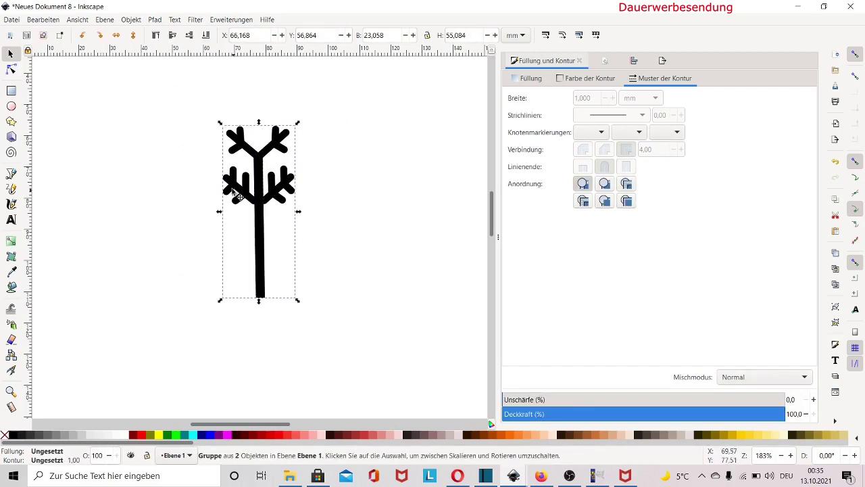
right_click(260, 198)
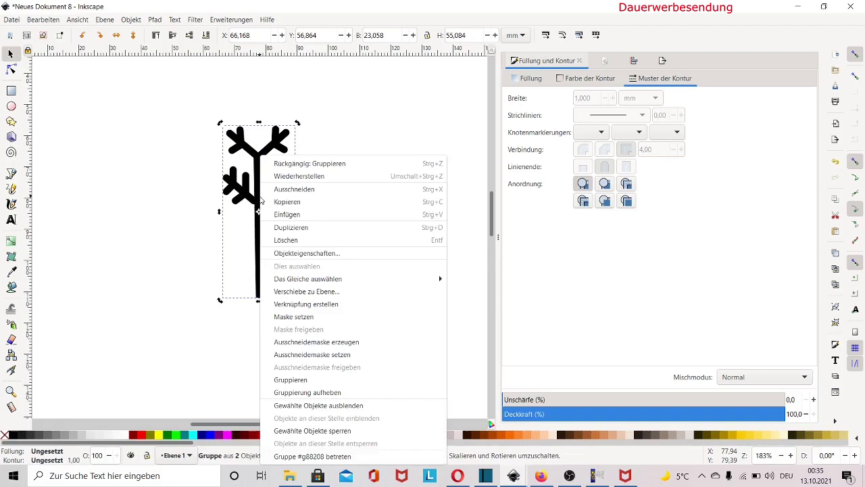
left_click(296, 230)
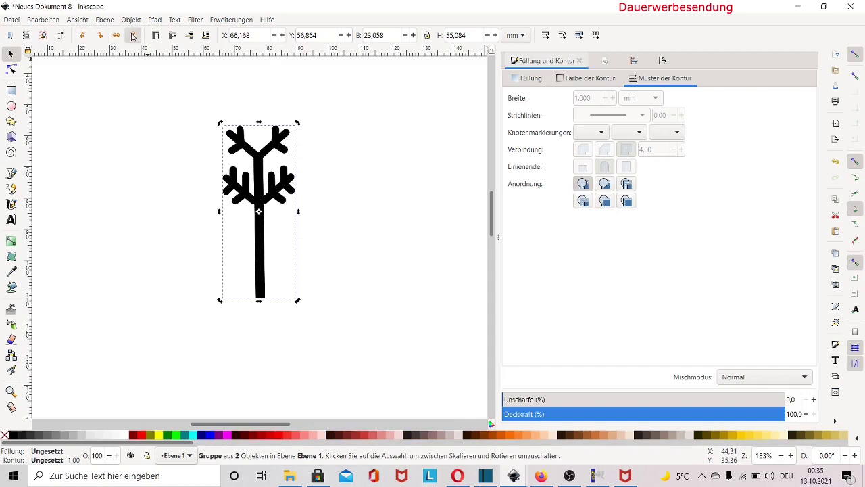
- Flip the tree copy vertically, move it below the original, and group both into one arm
left_click(133, 35)
left_click_drag(256, 175, 256, 349)
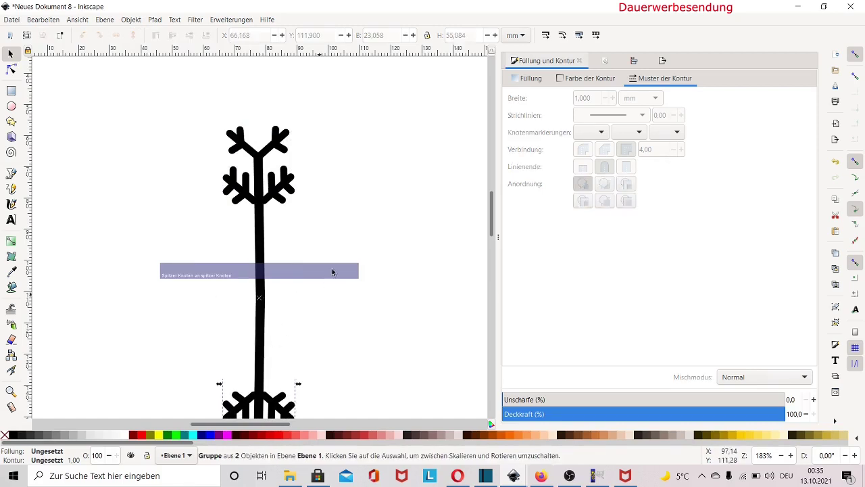
left_click(379, 257)
scroll(492, 230, "down", 3)
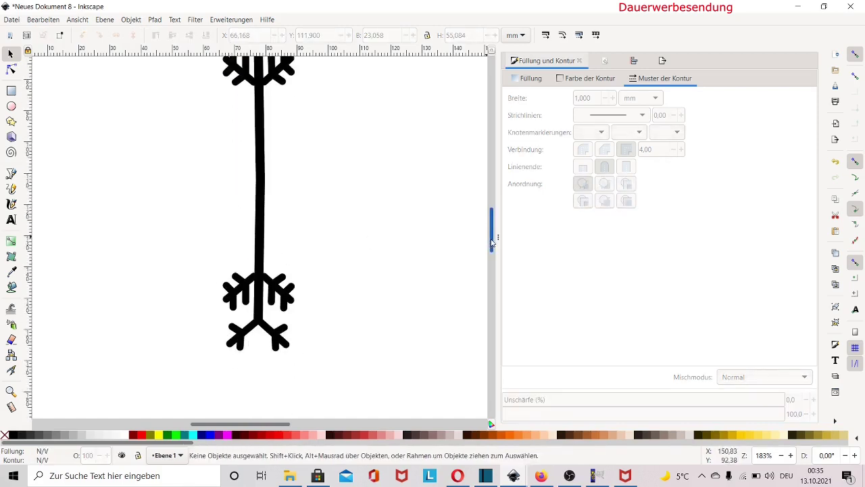
scroll(491, 230, "down", 2)
key("ctrl+a")
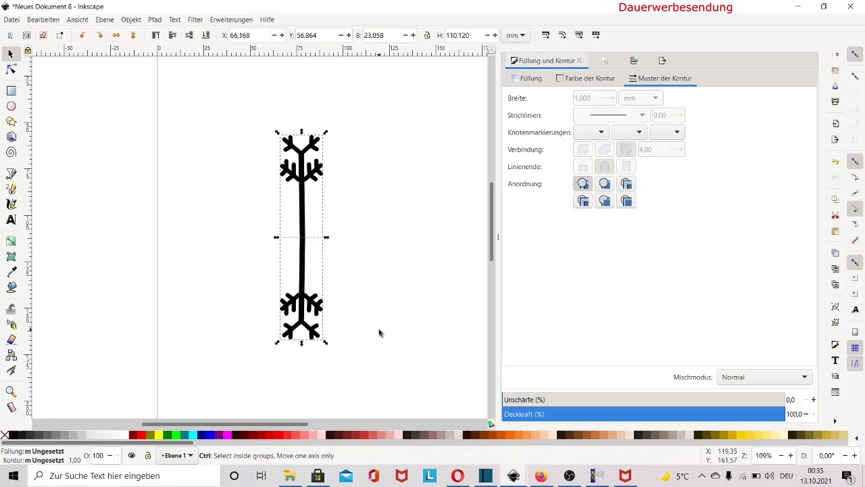
key("ctrl+g")
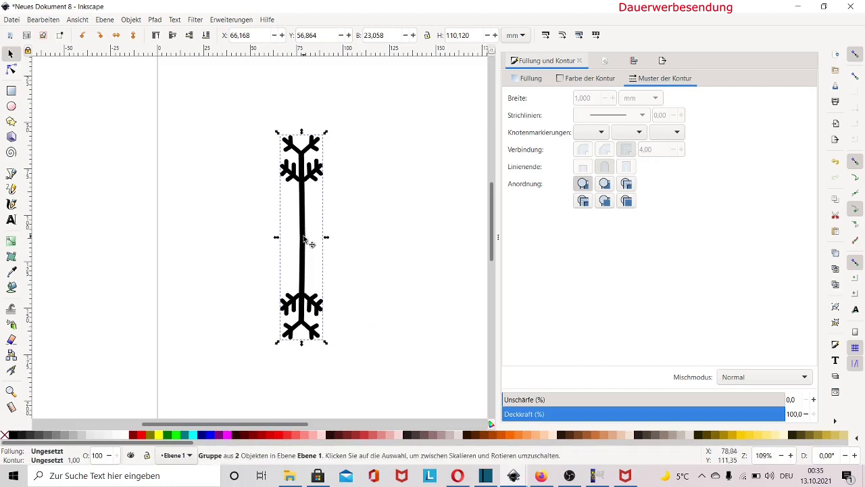
left_click(302, 238)
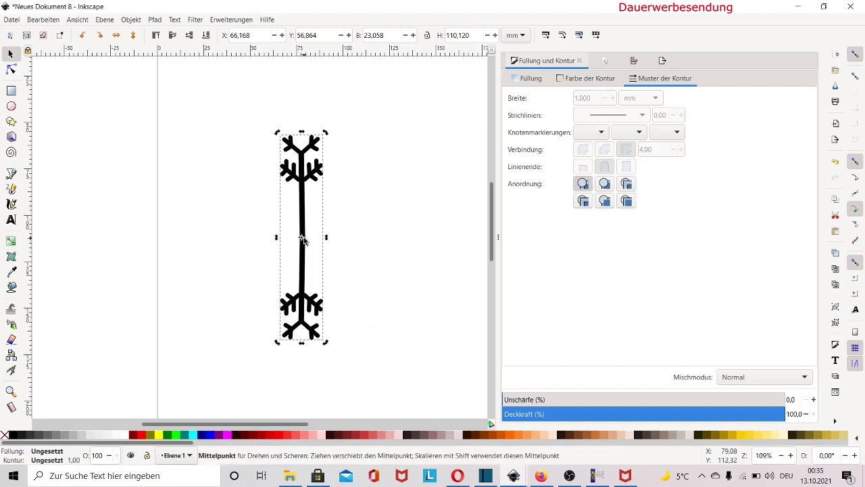
- Duplicate the double-ended arm and rotate the copy to 30°
right_click(300, 205)
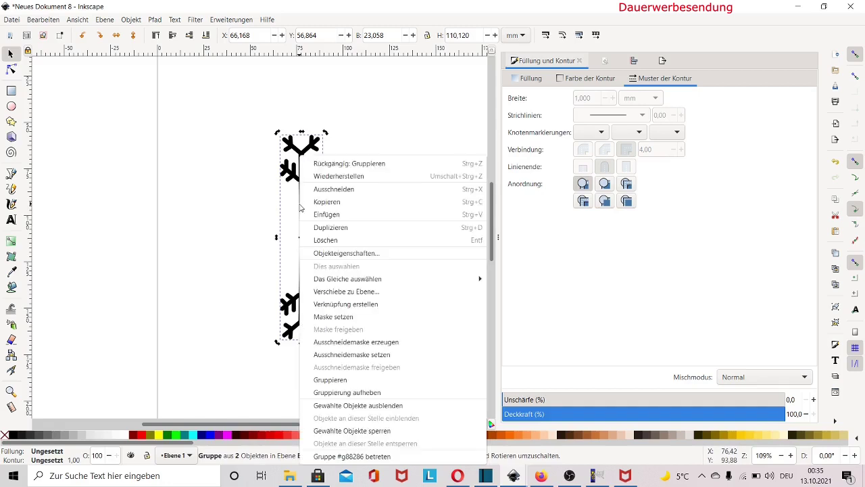
left_click(328, 228)
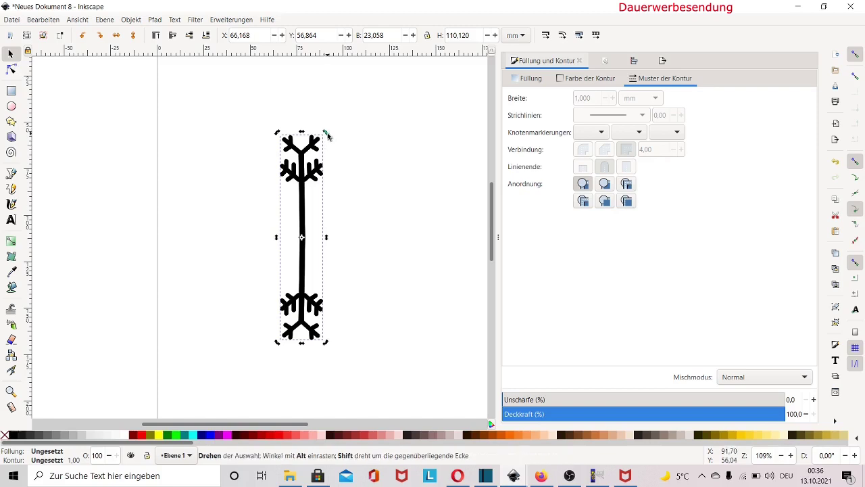
left_click_drag(326, 135, 351, 155)
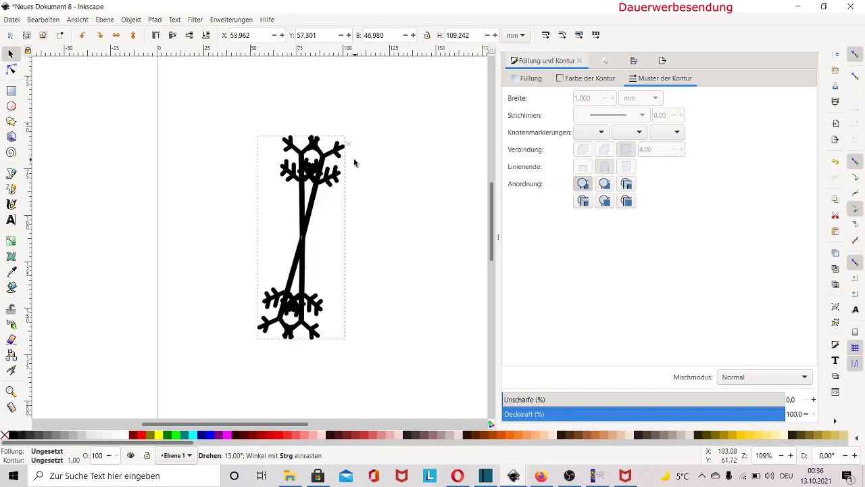
left_click_drag(356, 164, 374, 185)
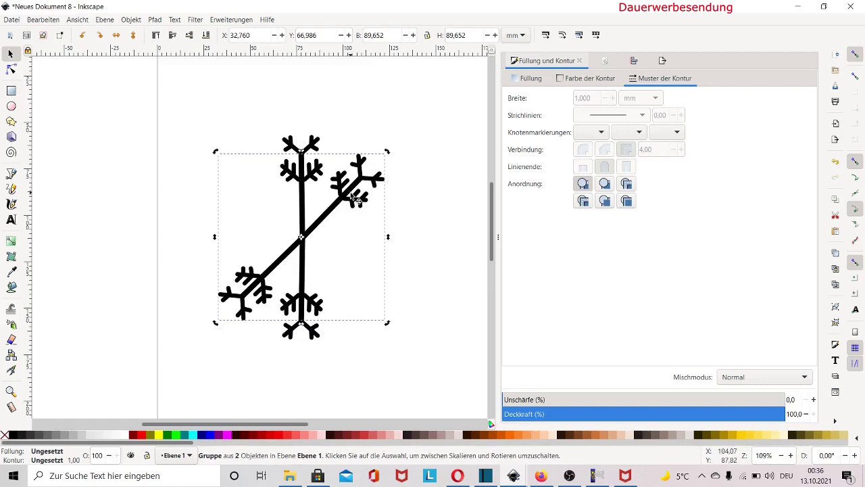
- Duplicate the rotated arm pair and turn the new copy to 60°
right_click(351, 196)
left_click(377, 228)
left_click_drag(388, 151, 417, 232)
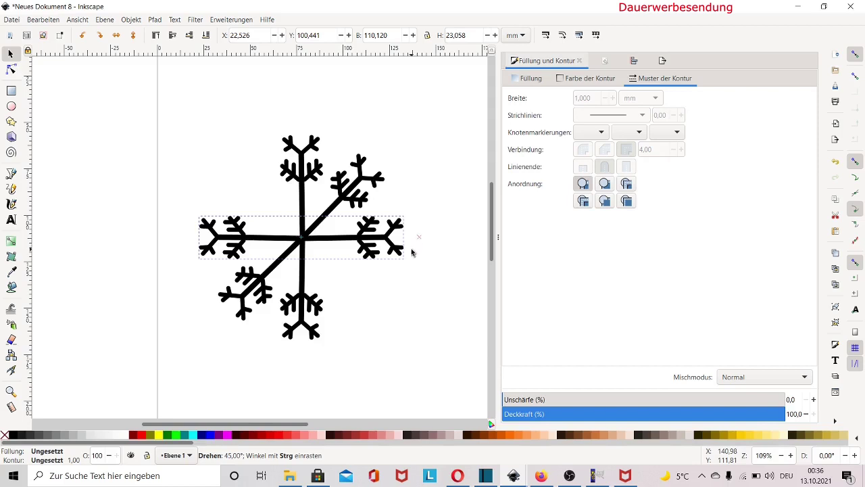
left_click_drag(412, 253, 410, 255)
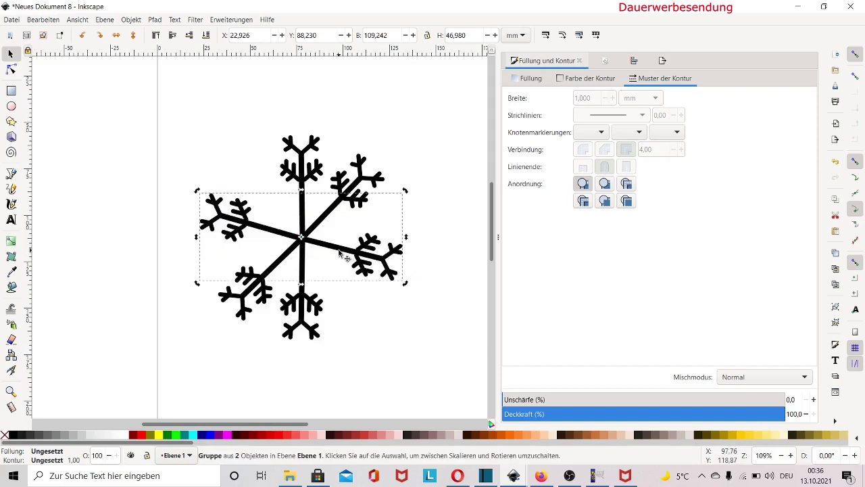
- Fine-tune the near-horizontal and diagonal arm pairs' rotations so the arms are evenly spaced
left_click(308, 307)
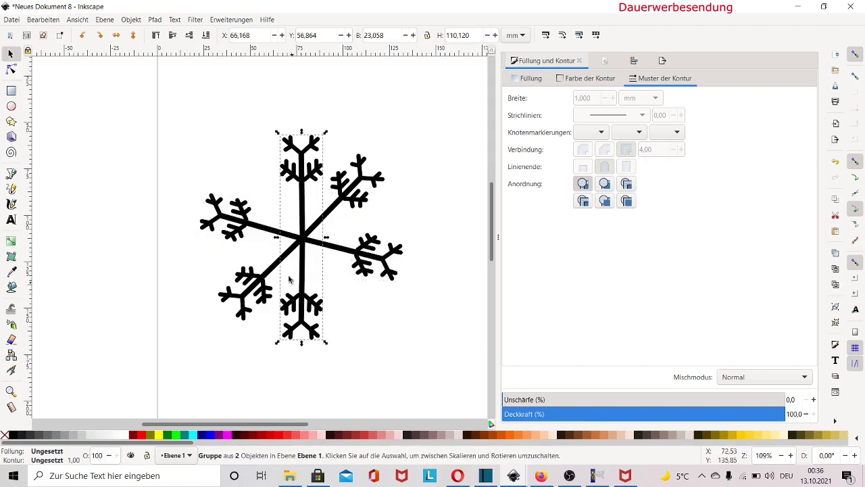
left_click(376, 262)
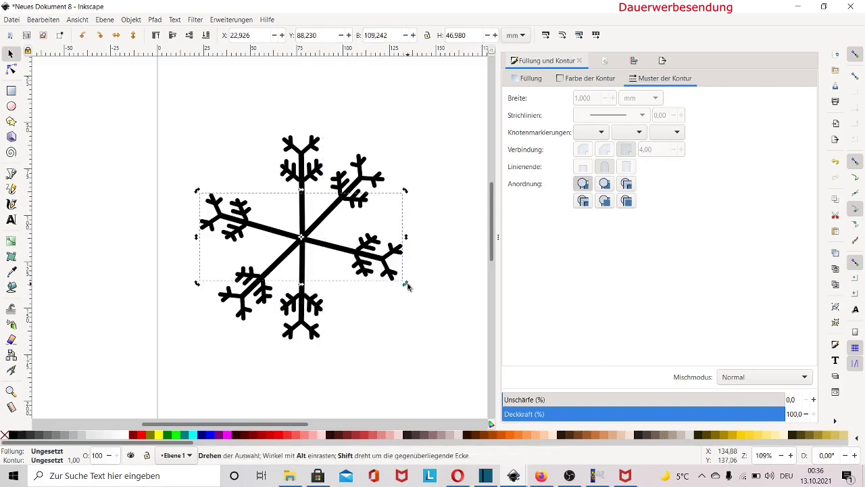
left_click_drag(405, 285, 402, 289)
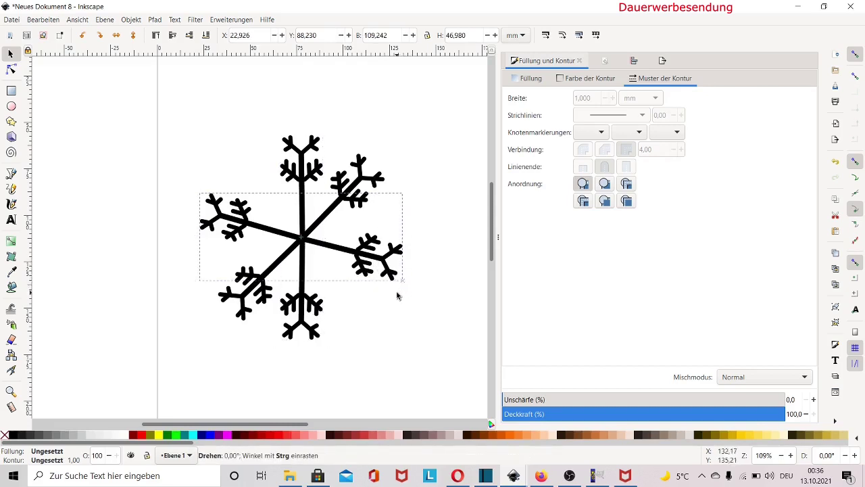
left_click_drag(397, 298, 396, 299)
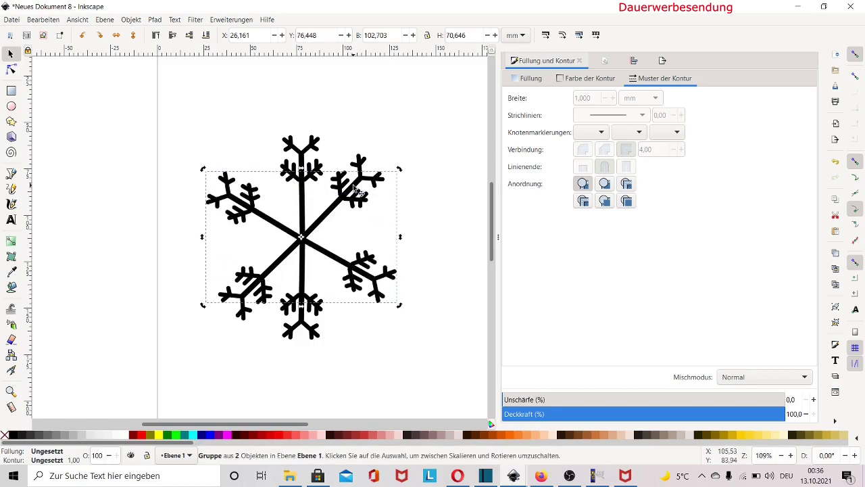
left_click(352, 190)
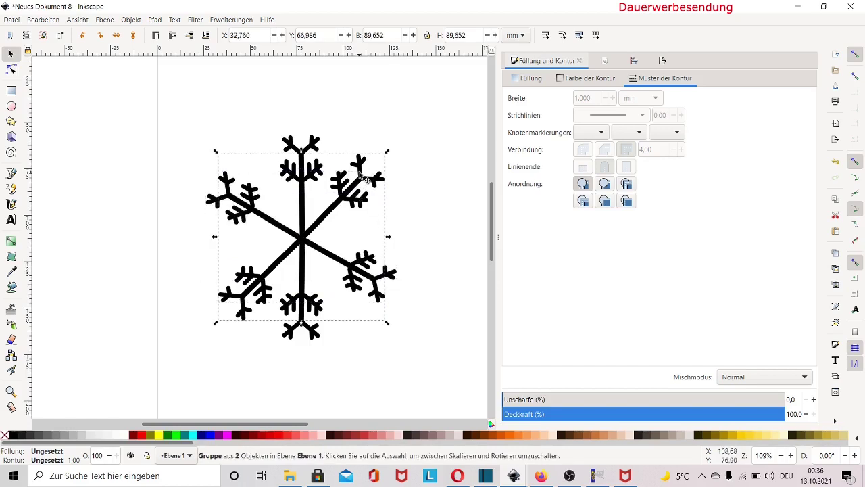
left_click(360, 173)
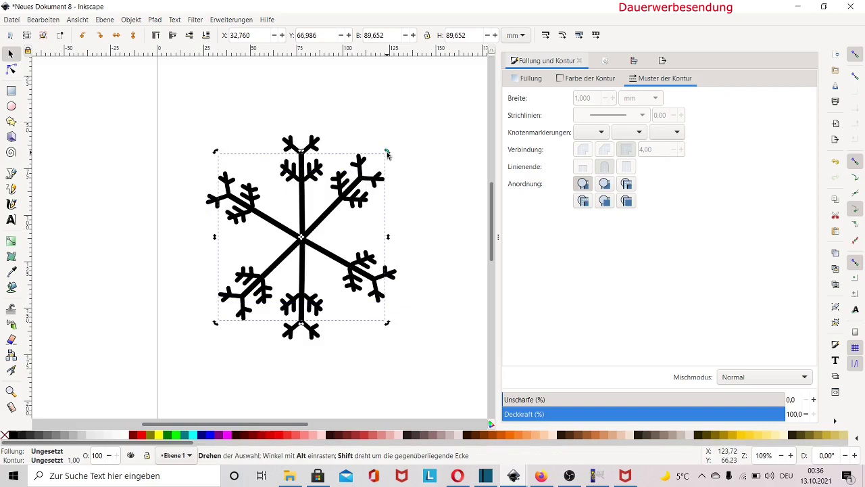
left_click_drag(387, 154, 402, 183)
left_click(425, 228)
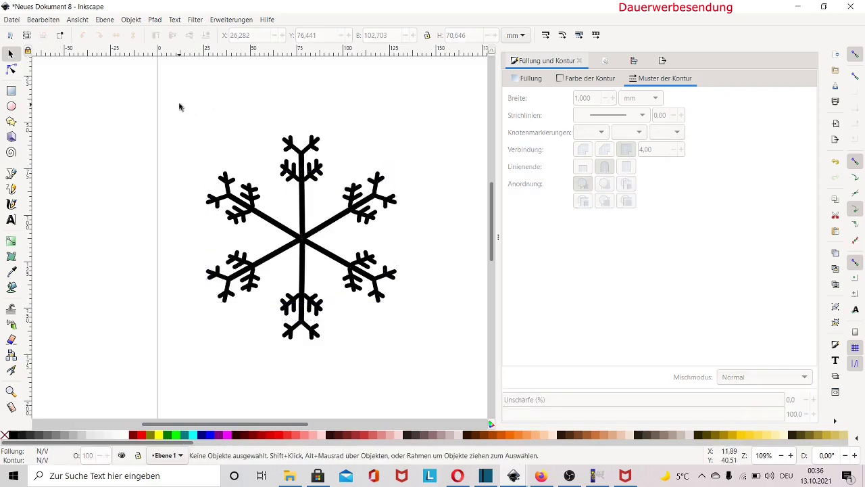
- Group all three arm pairs and fill the group with 30% grey
mouse_move(179, 103)
left_mouse_down()
mouse_move(352, 288)
mouse_move(441, 364)
left_mouse_up()
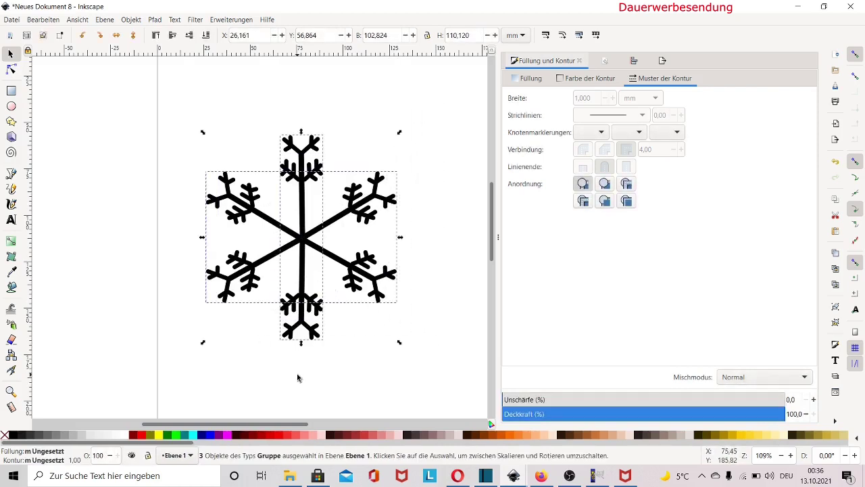
key("ctrl+g")
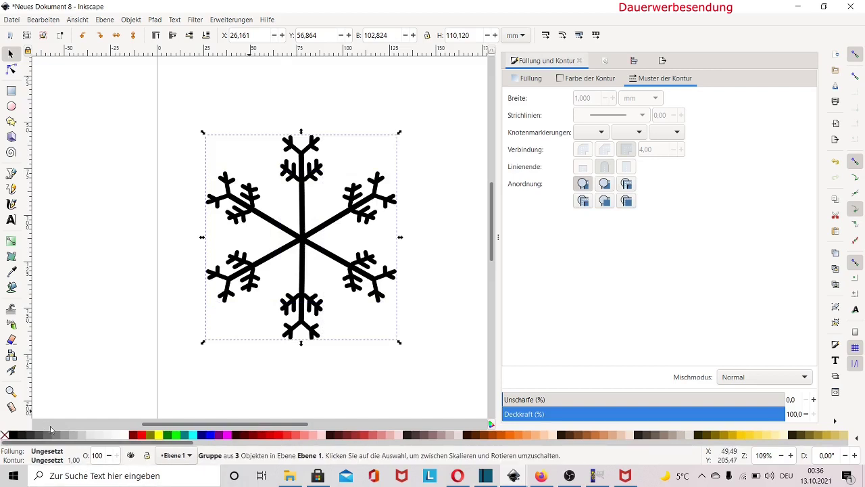
left_click(72, 436)
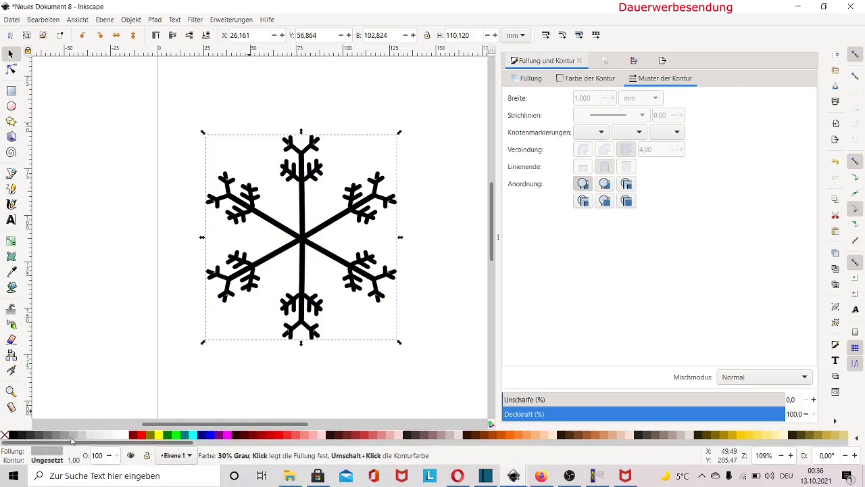
left_click(312, 244)
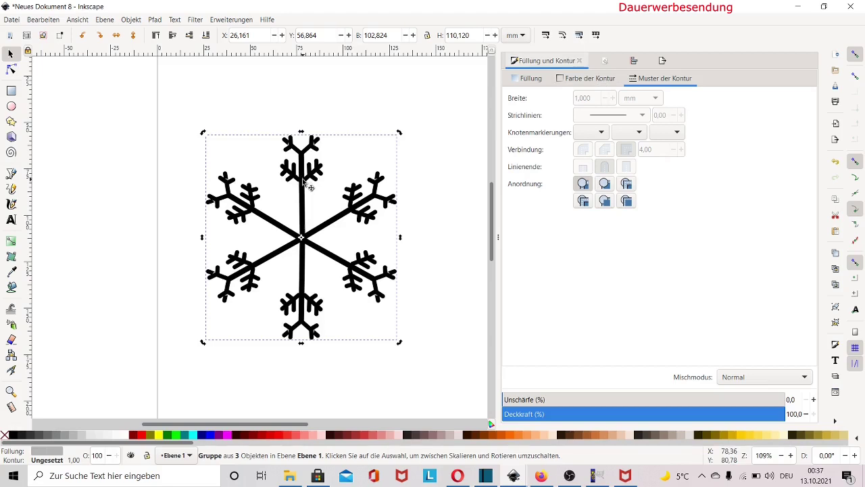
- Give the snowflake a flat stroke colour of ffffffff, replacing a brief blue trial
left_click(578, 80)
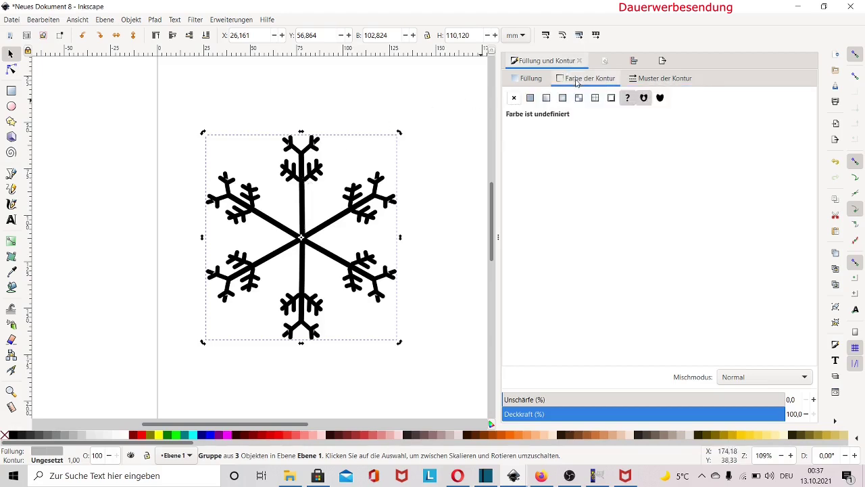
left_click(531, 98)
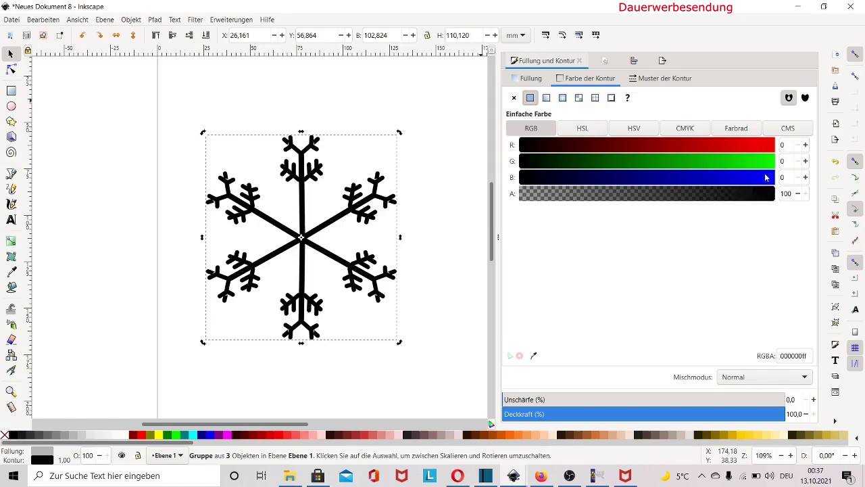
left_click(768, 182)
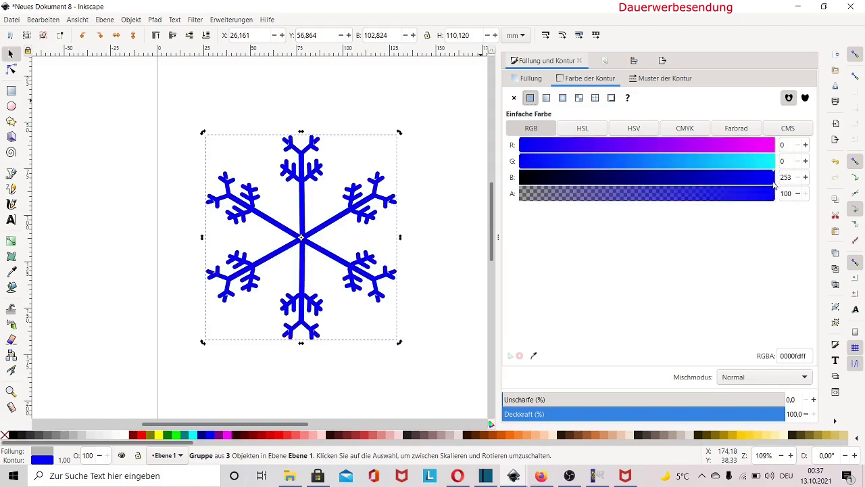
mouse_move(755, 184)
left_mouse_down()
mouse_move(585, 185)
mouse_move(715, 189)
mouse_move(783, 179)
left_mouse_up()
left_click(798, 356)
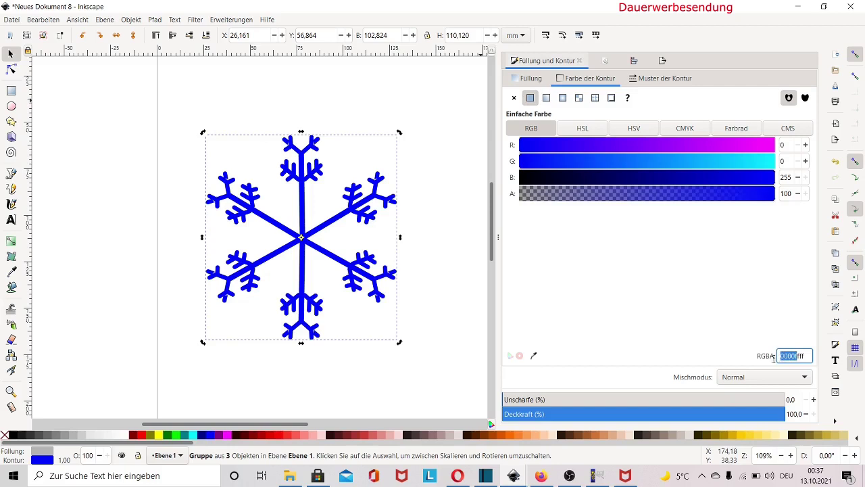
type("ffffffff")
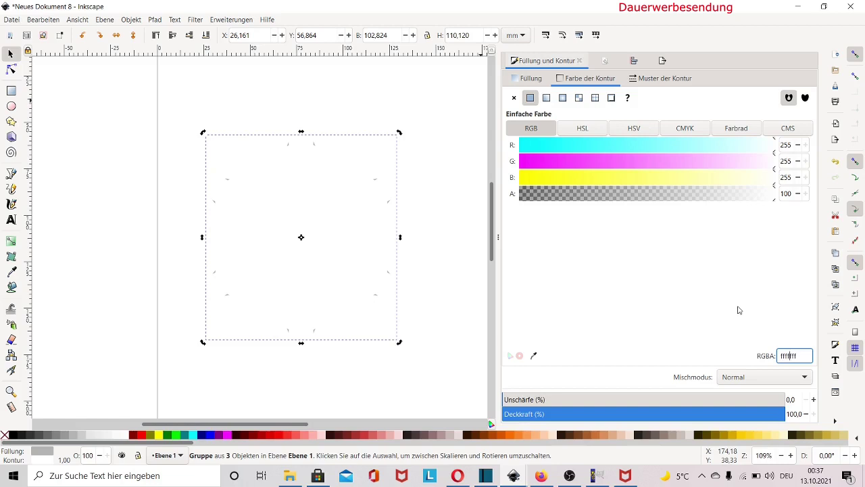
- Draw a rectangle covering the whole page and lower it behind the snowflake
left_click(11, 91)
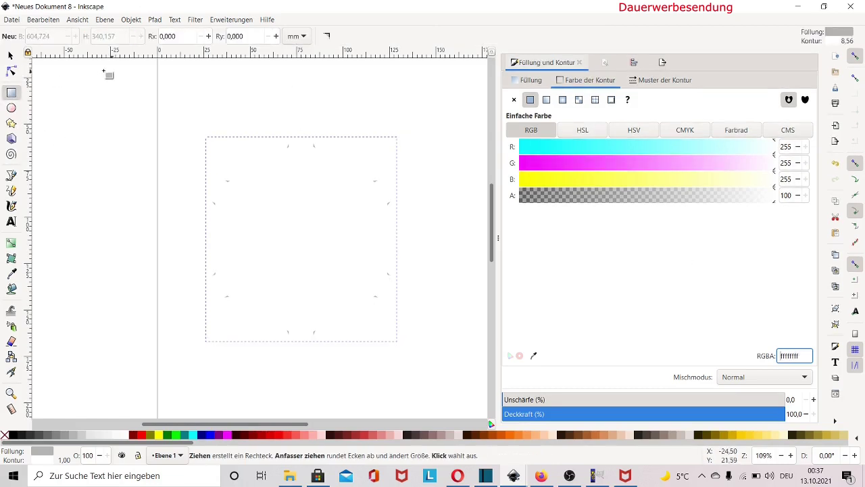
left_click_drag(87, 69, 477, 390)
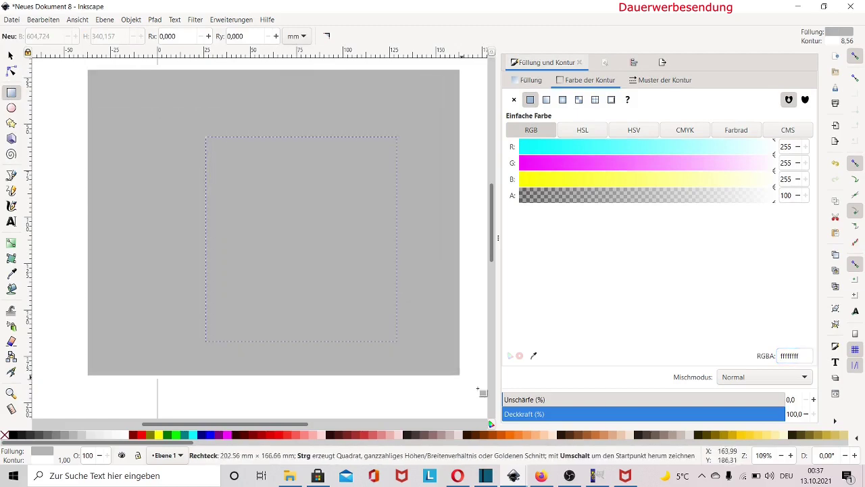
left_click_drag(477, 390, 493, 402)
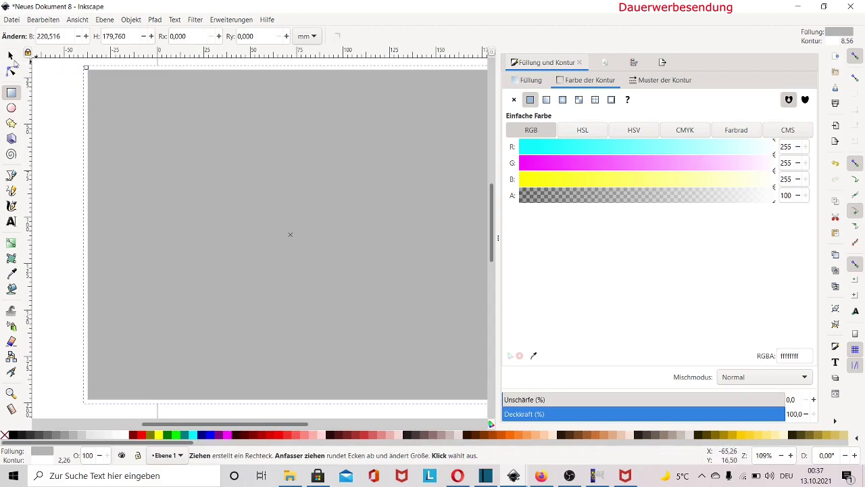
left_click(11, 55)
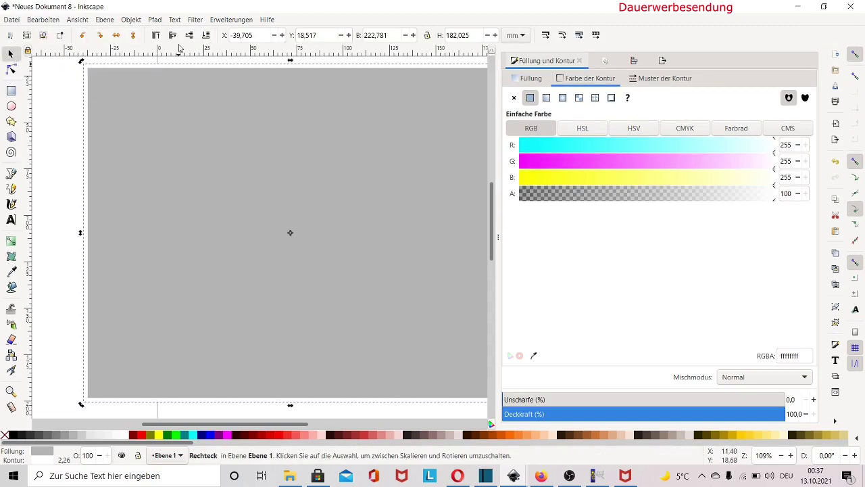
left_click(207, 37)
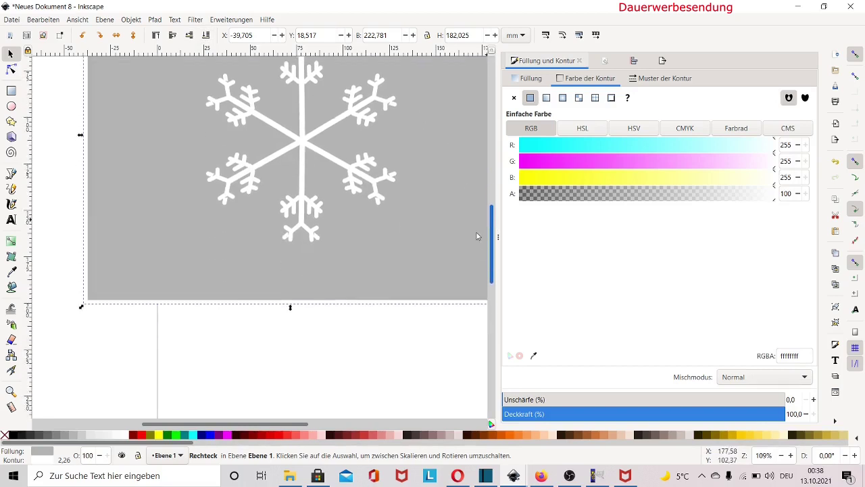
- Move the snowflake group left to about X 4,813, Y 55,166 mm on the grey background, then review the canvas
left_click_drag(490, 224, 491, 234)
mouse_move(295, 200)
left_mouse_down()
mouse_move(258, 198)
mouse_move(263, 189)
left_mouse_up()
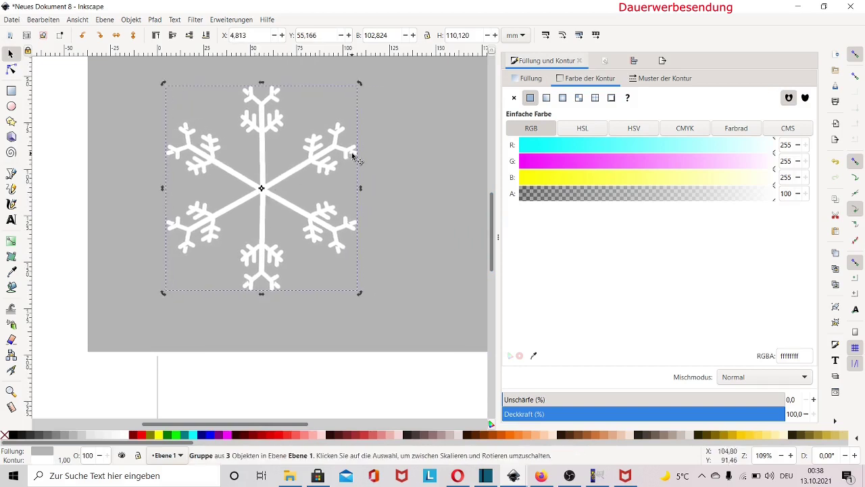
left_click(433, 148)
scroll(489, 237, "down", 2)
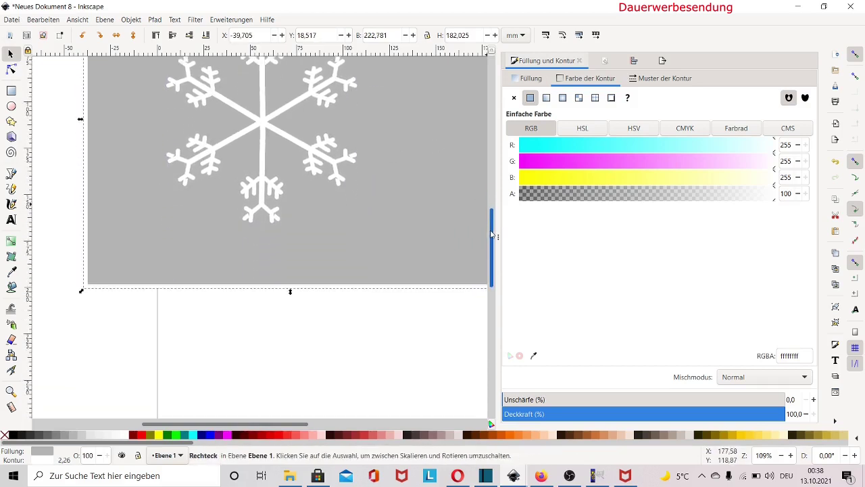
scroll(471, 198, "up", 5)
scroll(471, 200, "down", 2)
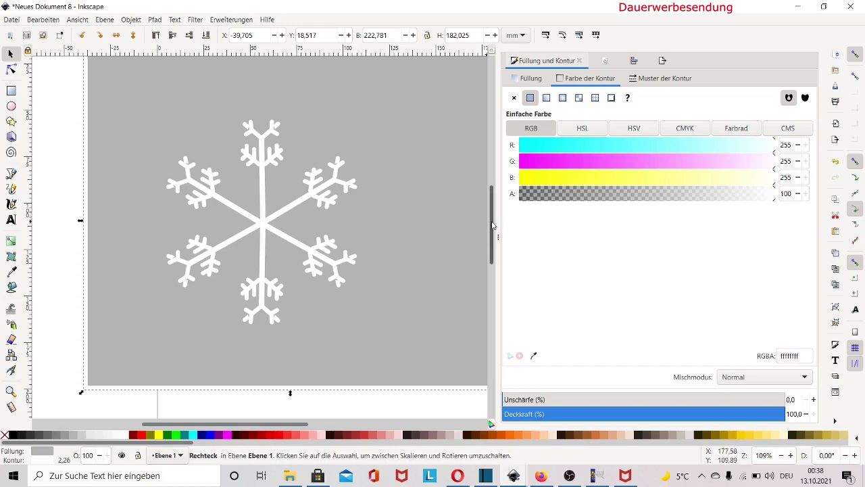
mouse_move(493, 225)
left_mouse_down()
mouse_move(492, 235)
mouse_move(479, 225)
left_mouse_up()
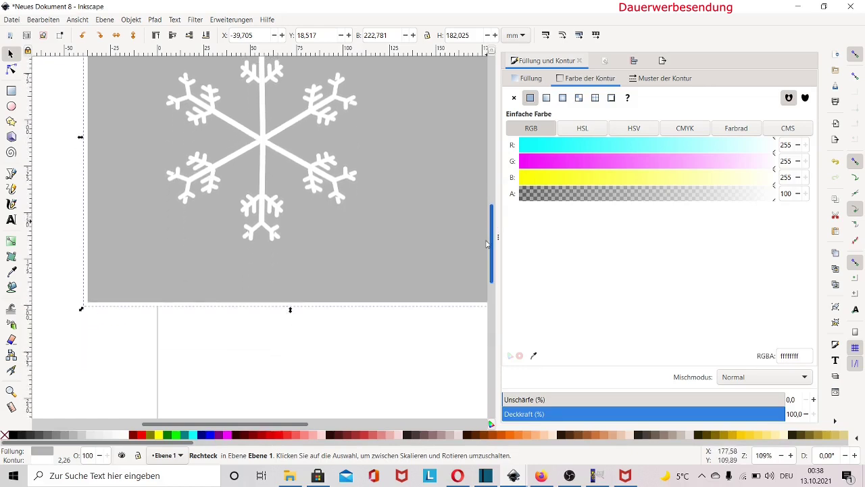